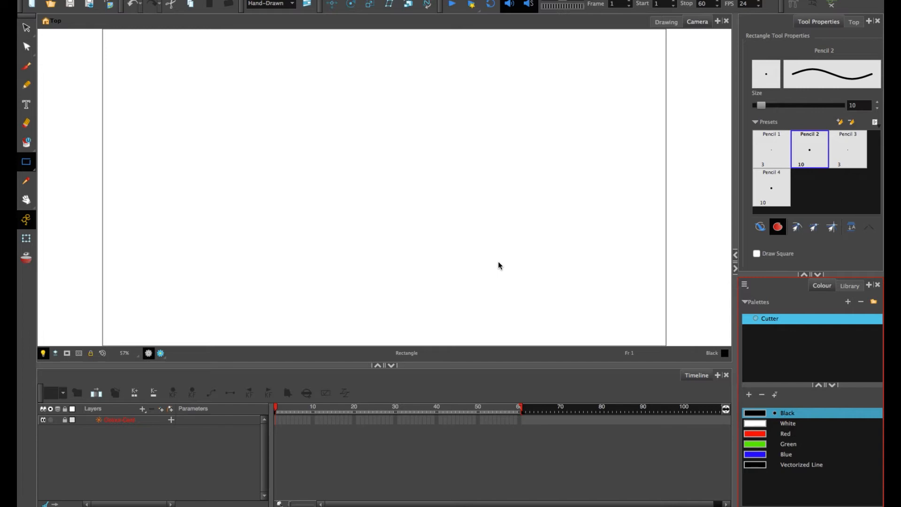
pyautogui.click(466, 196)
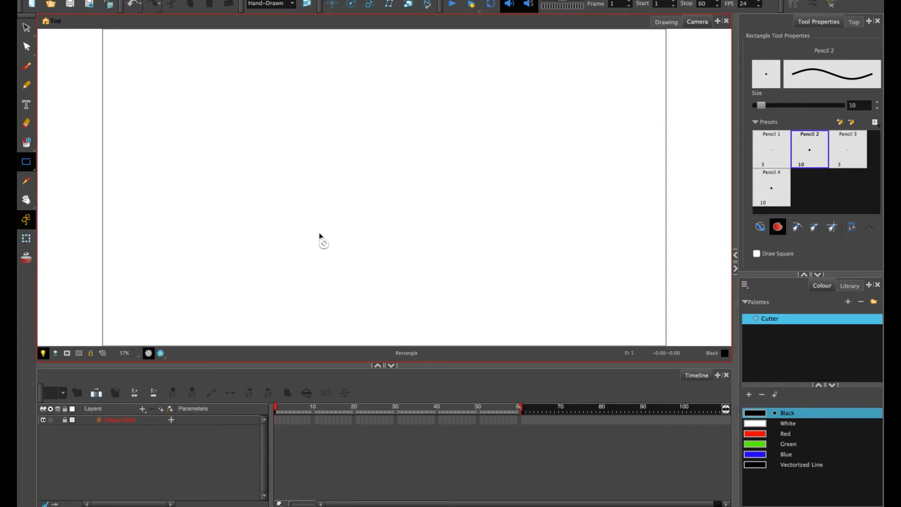
pyautogui.click(223, 438)
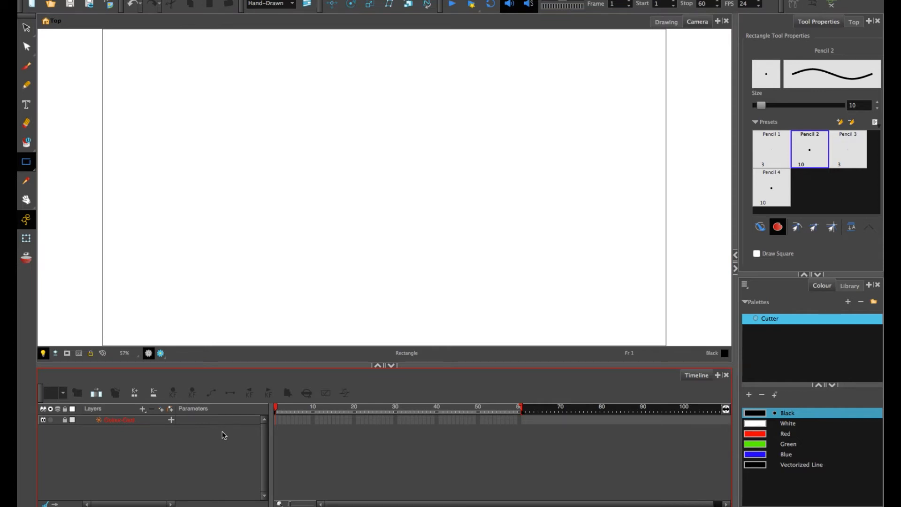
pyautogui.click(82, 187)
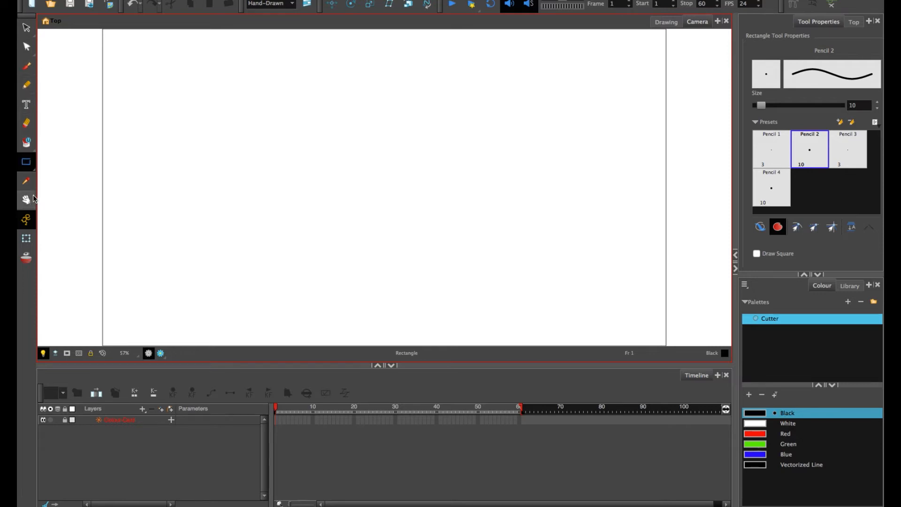
pyautogui.moveTo(27, 28); pyautogui.dragTo(38, 33)
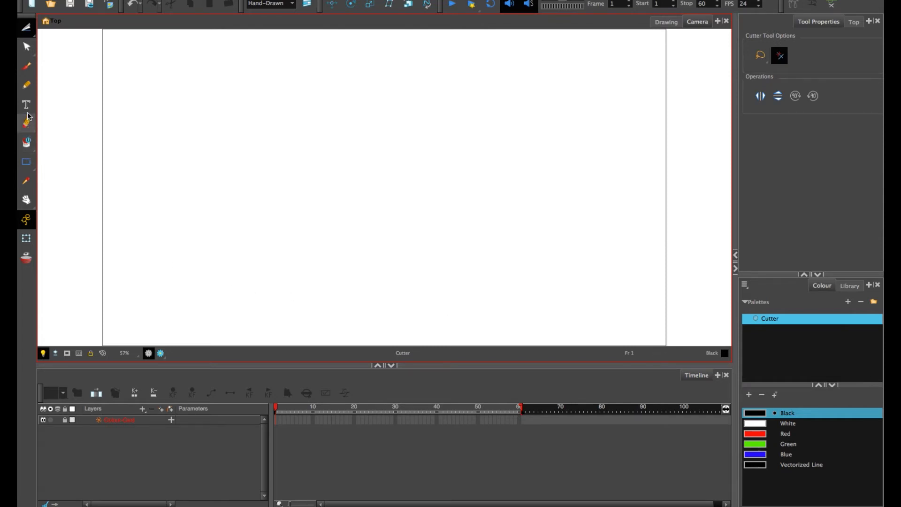
# Activate the Brush tool and add a new drawing layer with the default name Drawing.
pyautogui.click(26, 66)
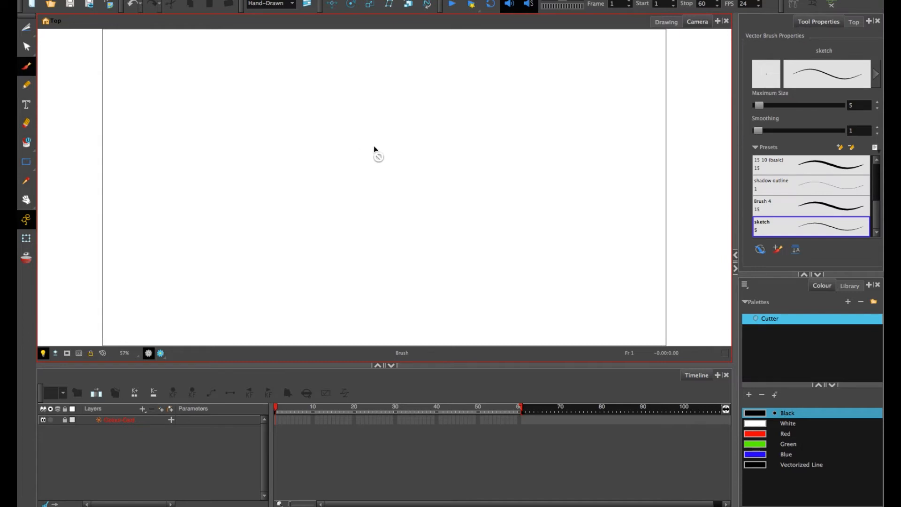
pyautogui.click(160, 409)
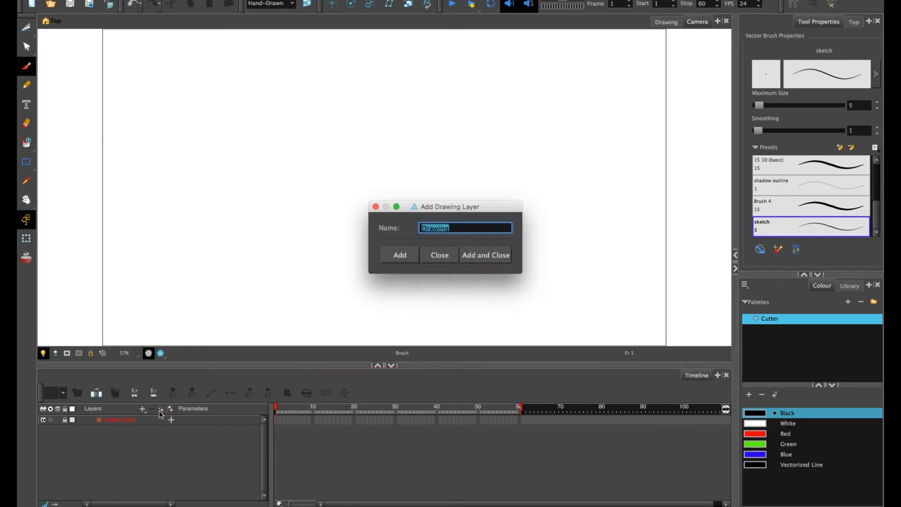
pyautogui.click(472, 255)
# Try the Cutter tool across a quick black zigzag brush stroke and delete the stroke.
pyautogui.moveTo(337, 185)
pyautogui.mouseDown()
pyautogui.moveTo(381, 139)
pyautogui.moveTo(501, 178)
pyautogui.mouseUp()
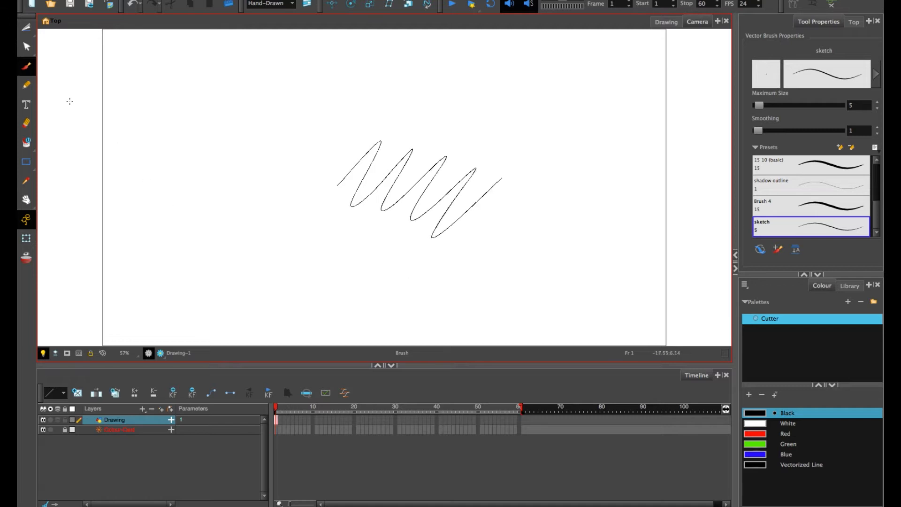
pyautogui.click(26, 27)
pyautogui.moveTo(360, 143); pyautogui.dragTo(482, 225)
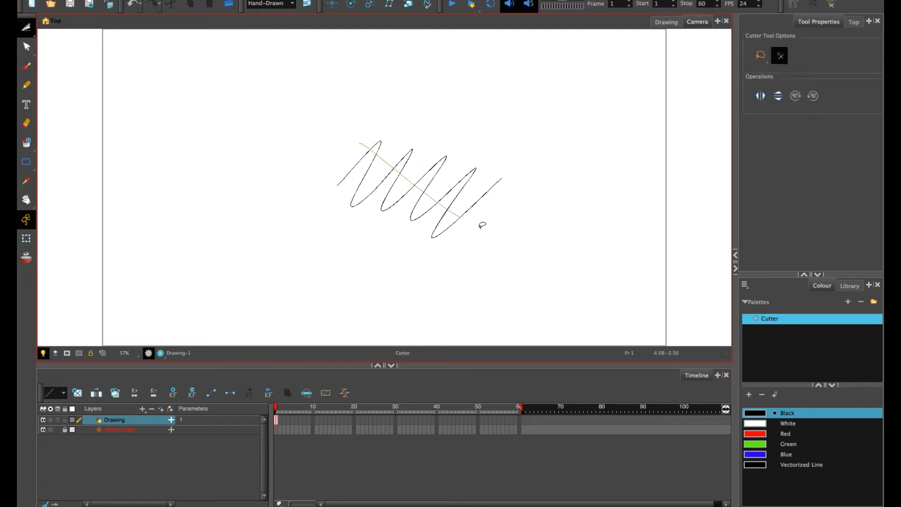
pyautogui.moveTo(368, 134); pyautogui.dragTo(407, 158)
pyautogui.press('Delete')
pyautogui.press('Delete')
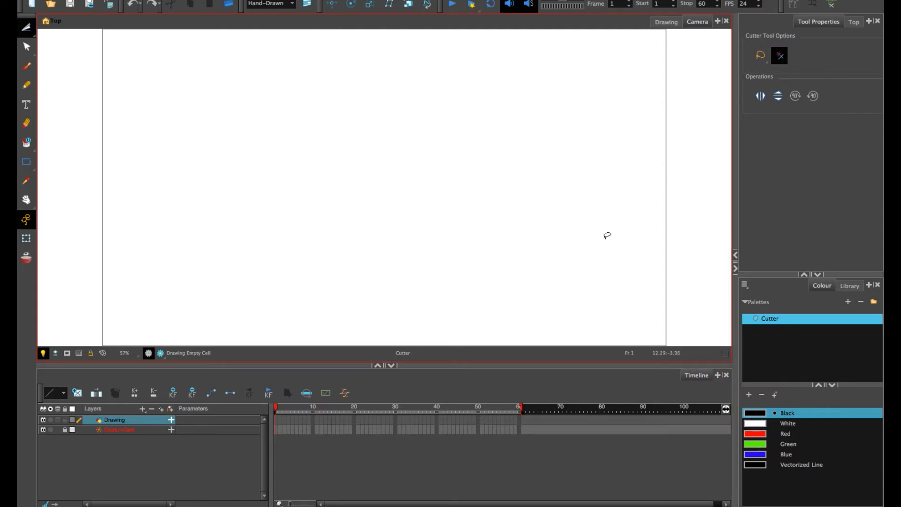
# Draw a loose black scribble on the Drawing layer using the 15 10 (basic) brush preset.
pyautogui.hotkey('alt', 'b')
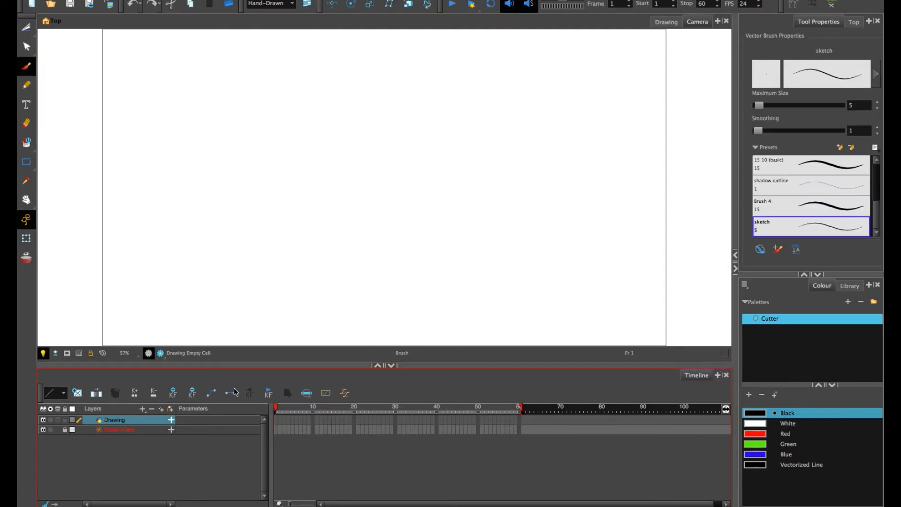
pyautogui.click(804, 164)
pyautogui.moveTo(268, 167)
pyautogui.mouseDown()
pyautogui.moveTo(327, 228)
pyautogui.moveTo(350, 215)
pyautogui.moveTo(301, 249)
pyautogui.moveTo(357, 234)
pyautogui.moveTo(379, 131)
pyautogui.mouseUp()
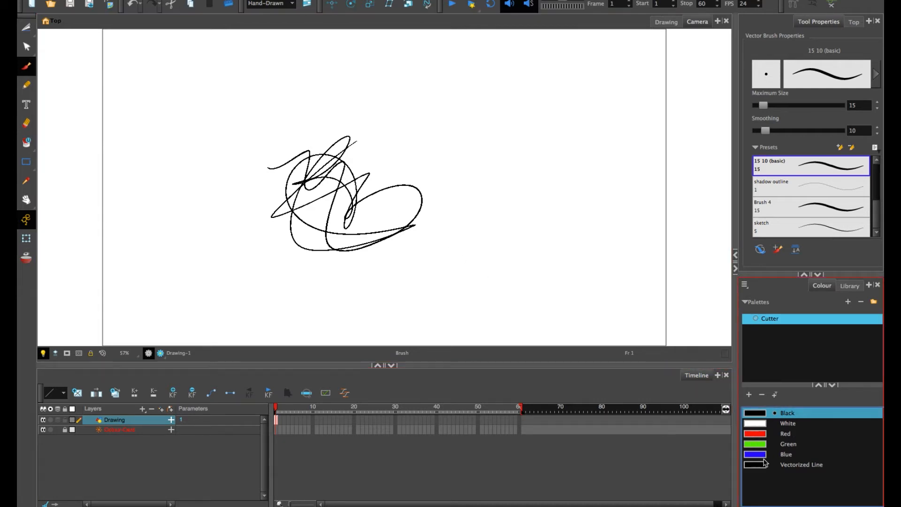
# Make Red the current colour and add a new drawing layer named mask.
pyautogui.click(762, 435)
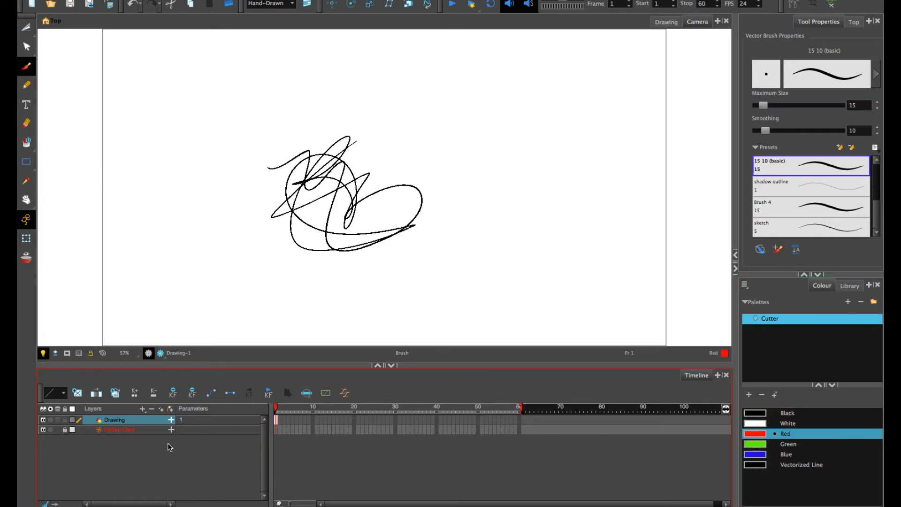
pyautogui.click(161, 410)
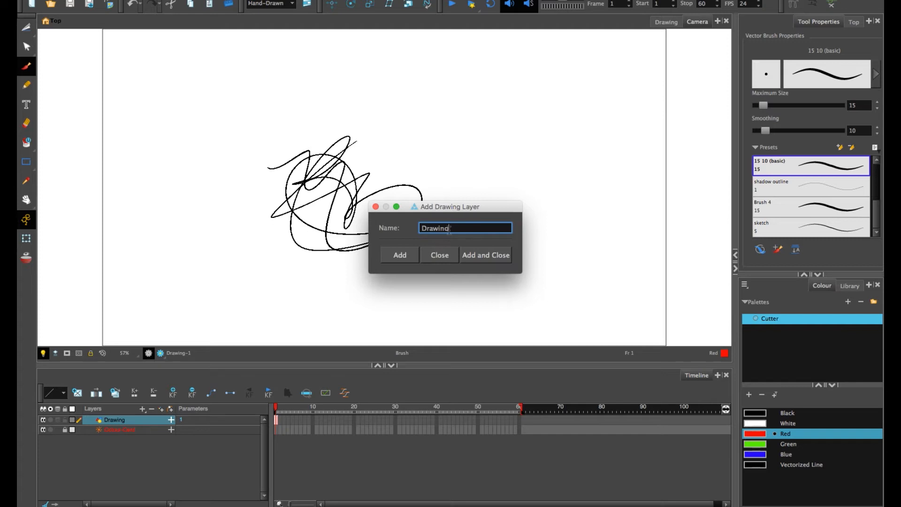
pyautogui.write('mask')
pyautogui.click(479, 257)
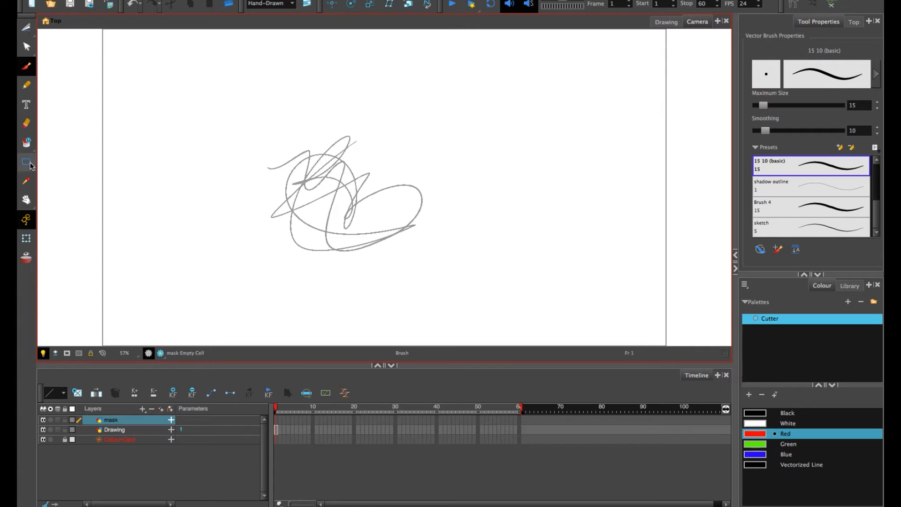
# With the Ellipse tool, test filled and unfilled red ellipses beside the scribble and place an auto-filled red circle over the scribble's middle.
pyautogui.moveTo(26, 162); pyautogui.dragTo(57, 182)
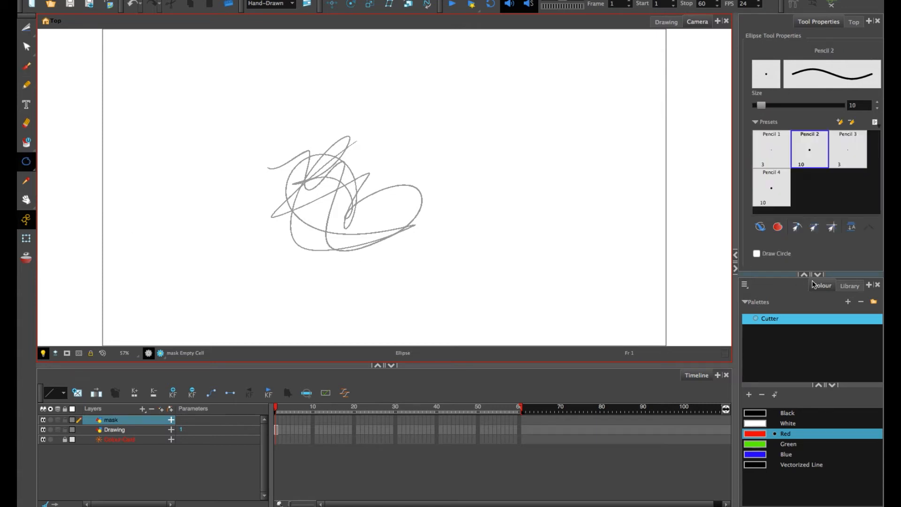
pyautogui.click(778, 229)
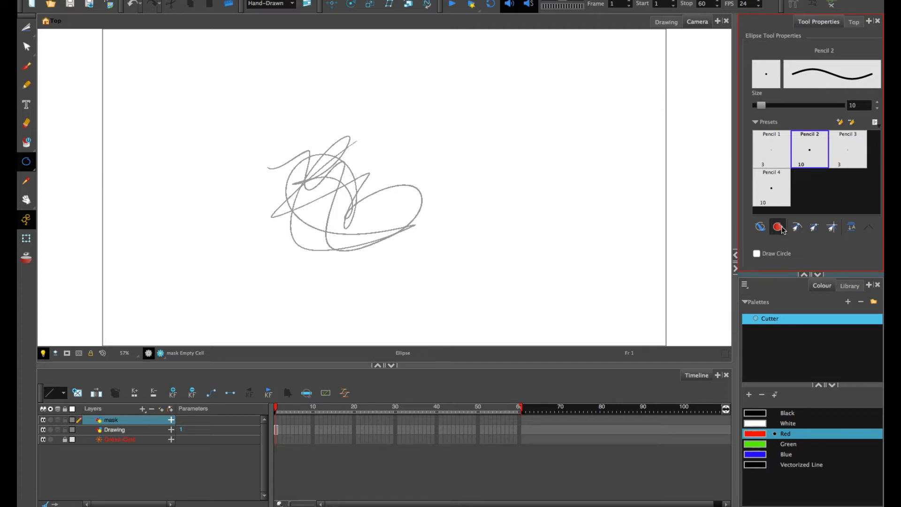
pyautogui.moveTo(478, 140); pyautogui.dragTo(553, 235)
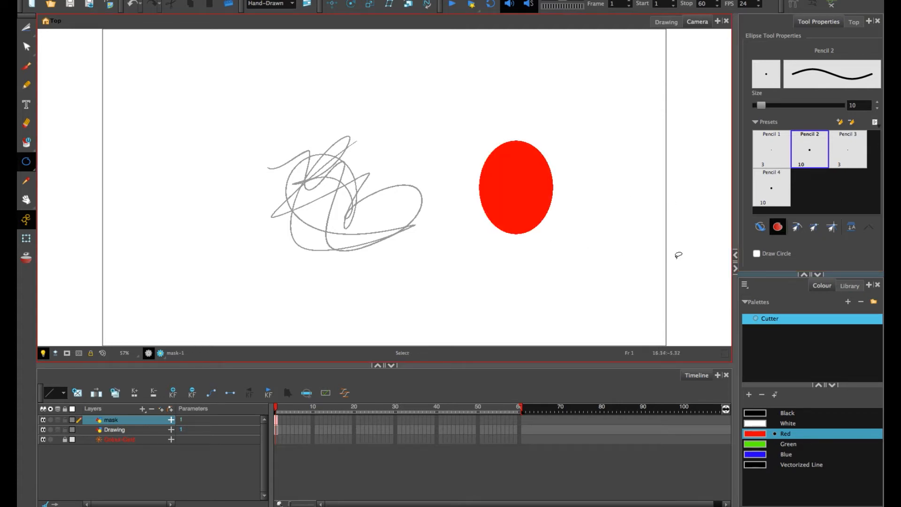
pyautogui.hotkey('ctrl', 'z')
pyautogui.moveTo(516, 132); pyautogui.dragTo(647, 269)
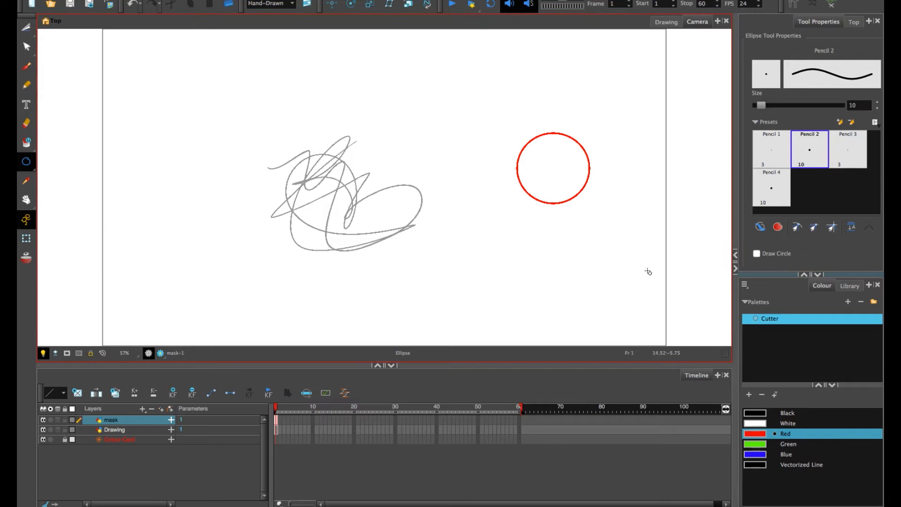
pyautogui.click(778, 227)
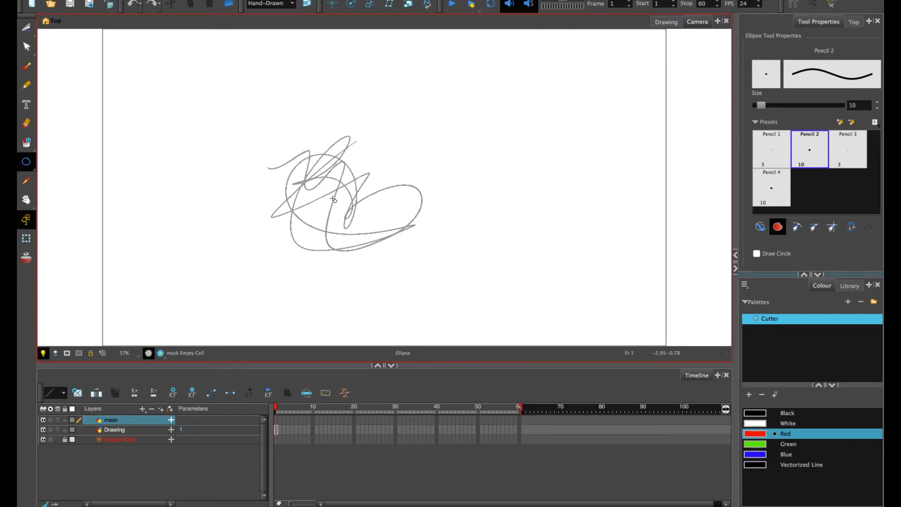
pyautogui.moveTo(334, 199); pyautogui.dragTo(358, 221)
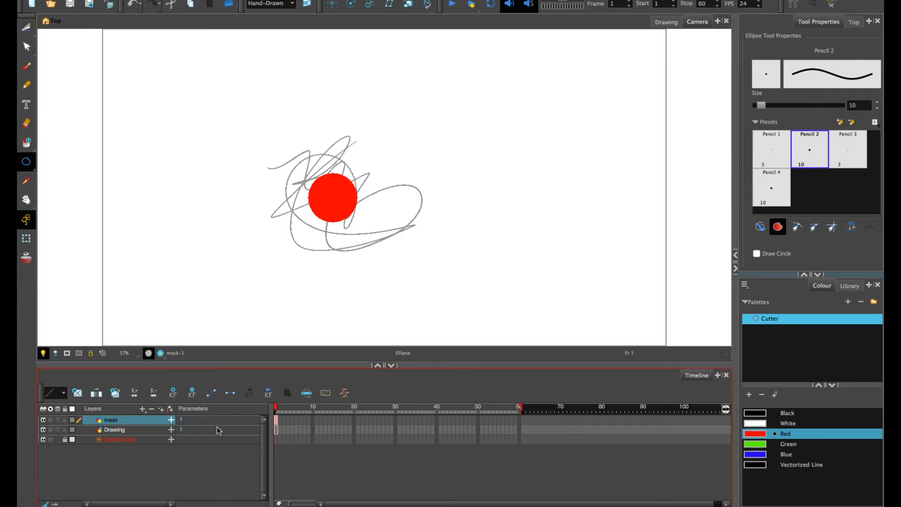
# Add a Cutter effect to the Drawing layer.
pyautogui.click(144, 430)
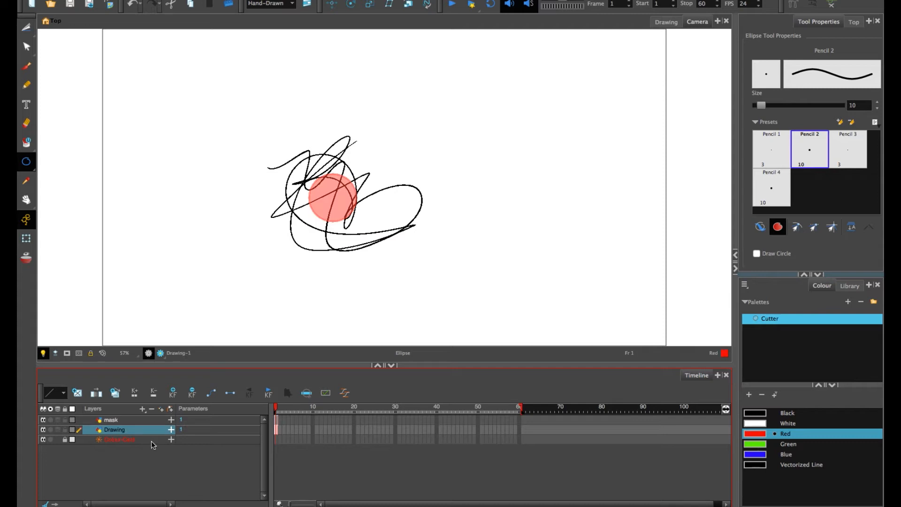
pyautogui.click(143, 413)
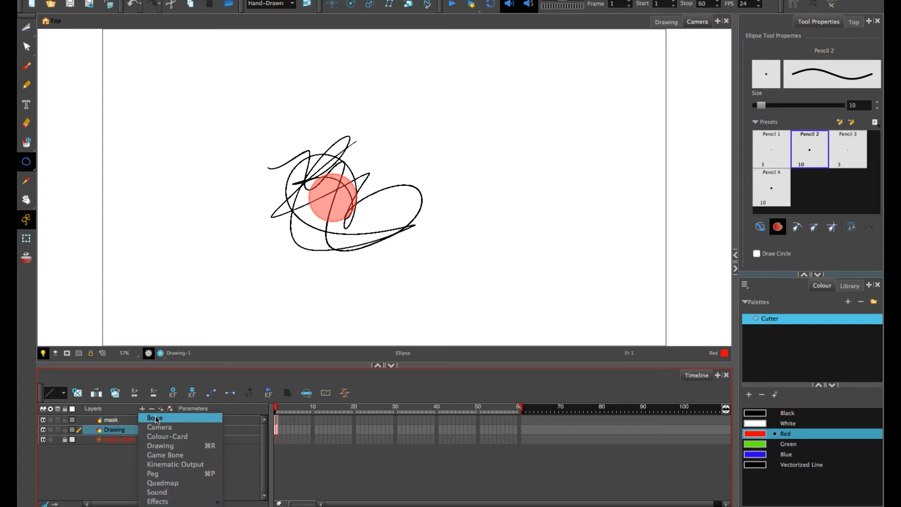
pyautogui.moveTo(190, 501)
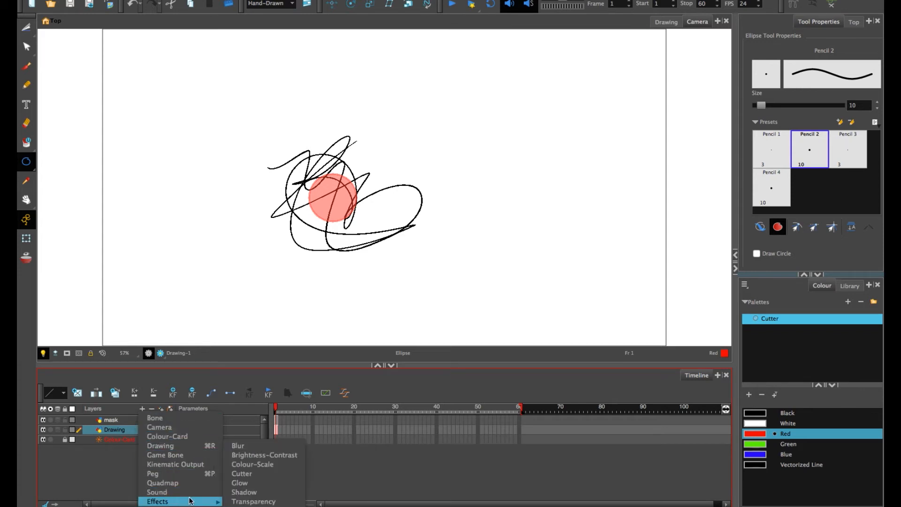
pyautogui.click(244, 475)
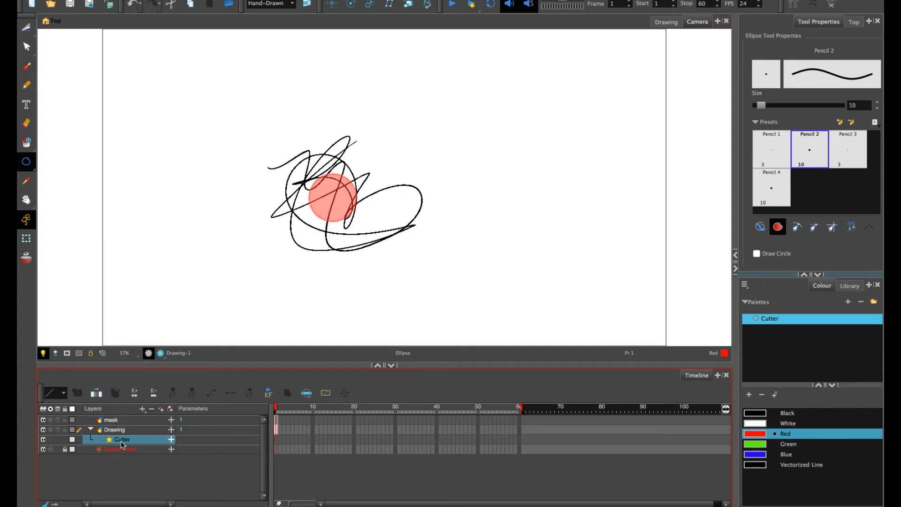
# Assign the mask layer as the Cutter's matte and show the result in render preview.
pyautogui.click(171, 440)
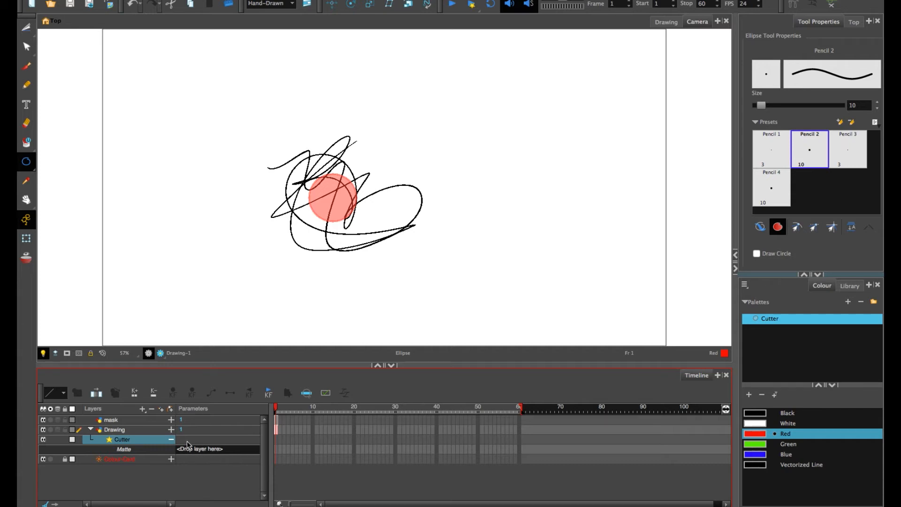
pyautogui.moveTo(112, 423); pyautogui.dragTo(200, 452)
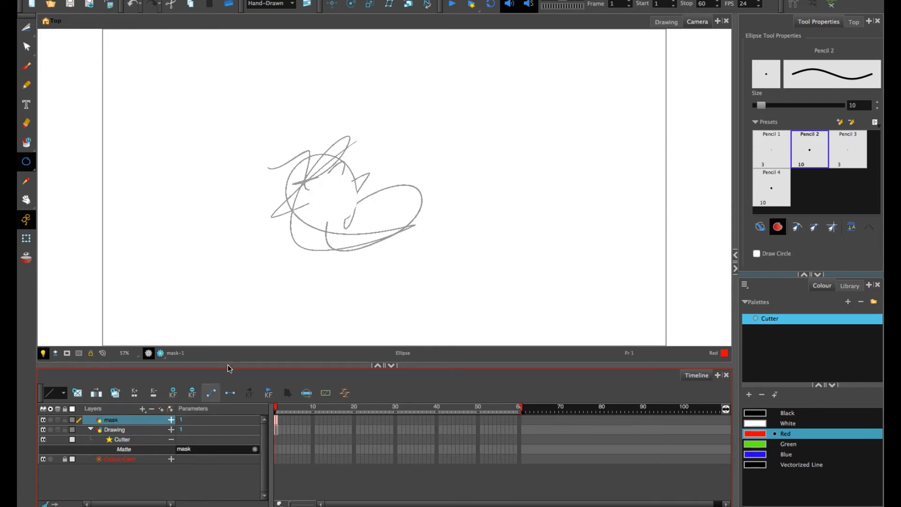
pyautogui.click(161, 352)
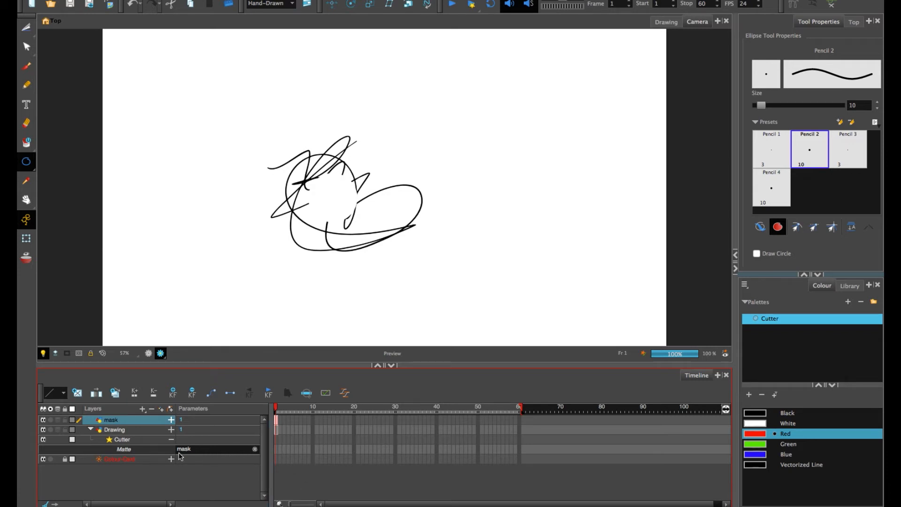
# Turn on Inverted in the Cutter's layer properties.
pyautogui.rightClick(120, 438)
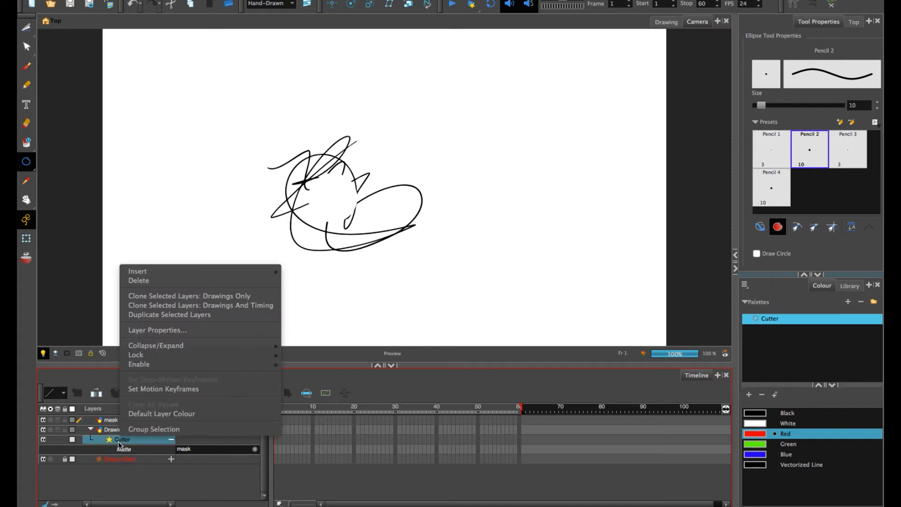
pyautogui.click(156, 331)
pyautogui.moveTo(463, 208); pyautogui.dragTo(559, 181)
pyautogui.click(533, 231)
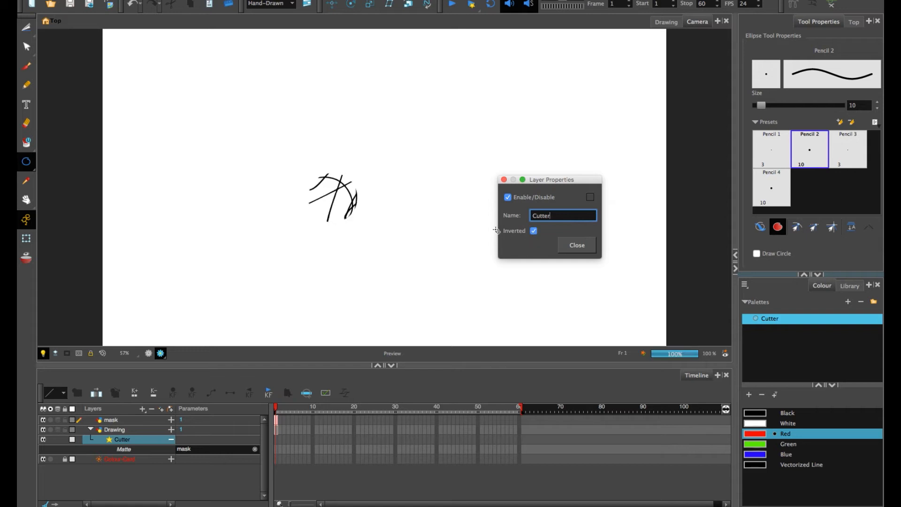
pyautogui.click(504, 181)
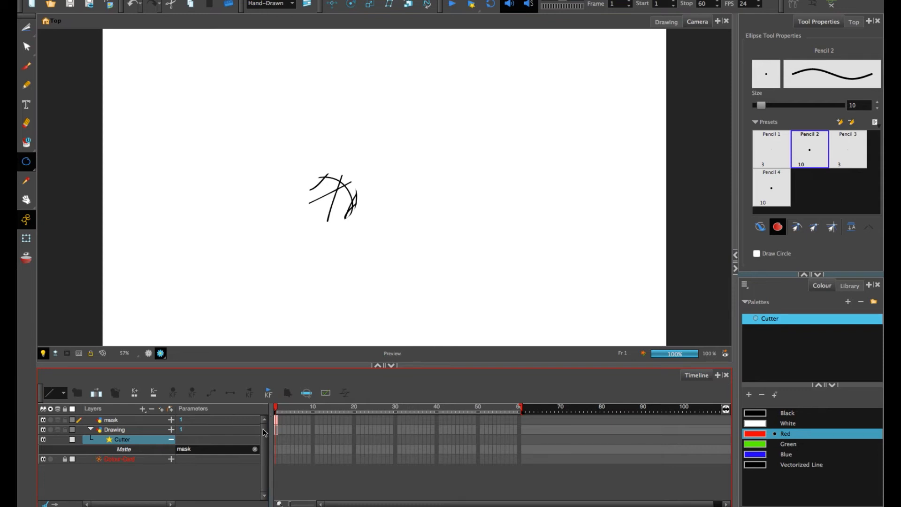
# Toggle the Cutter effect off and on to compare, leaving it disabled.
pyautogui.click(45, 439)
pyautogui.click(44, 437)
pyautogui.click(43, 438)
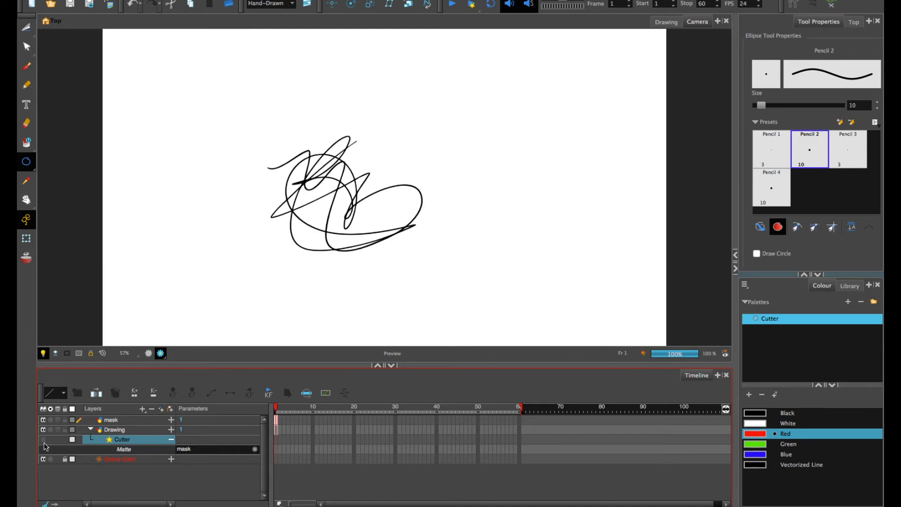
# Activate the Brush tool on the Drawing layer and delete the whole scribble.
pyautogui.click(112, 429)
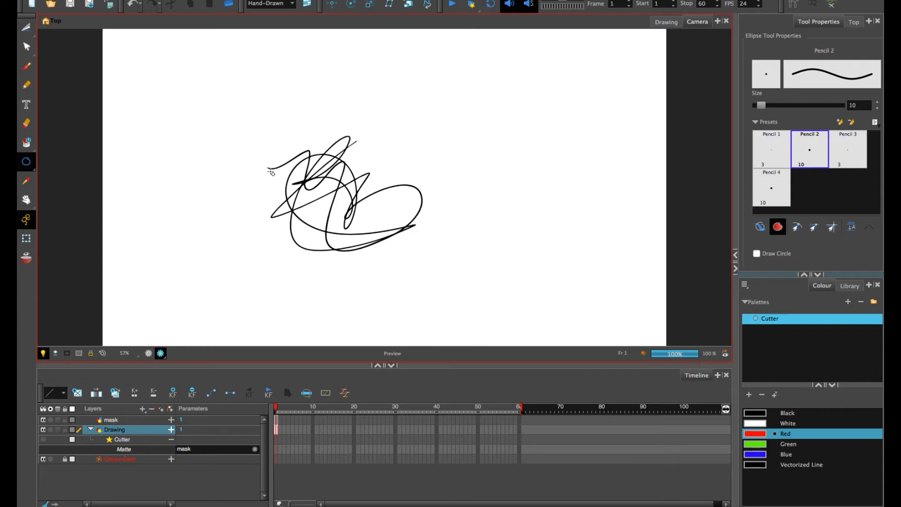
pyautogui.click(27, 66)
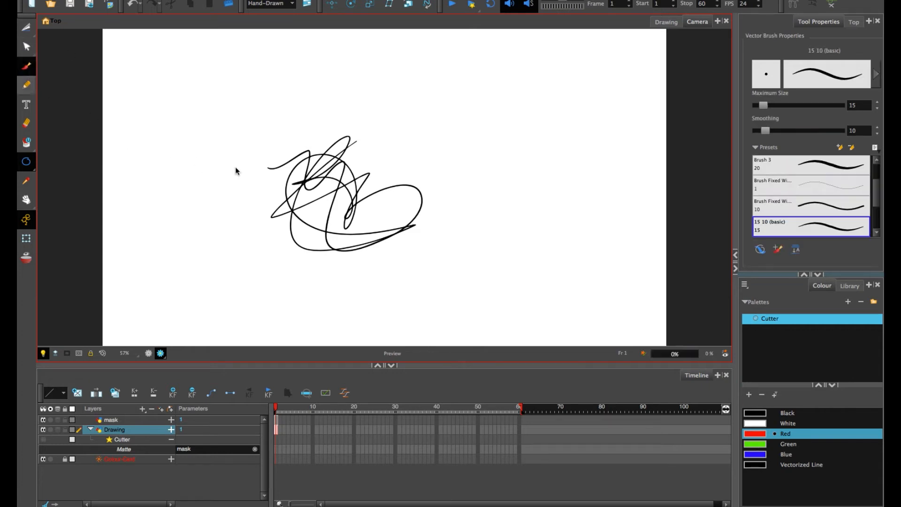
pyautogui.moveTo(268, 147)
pyautogui.mouseDown()
pyautogui.moveTo(402, 312)
pyautogui.moveTo(396, 168)
pyautogui.mouseUp()
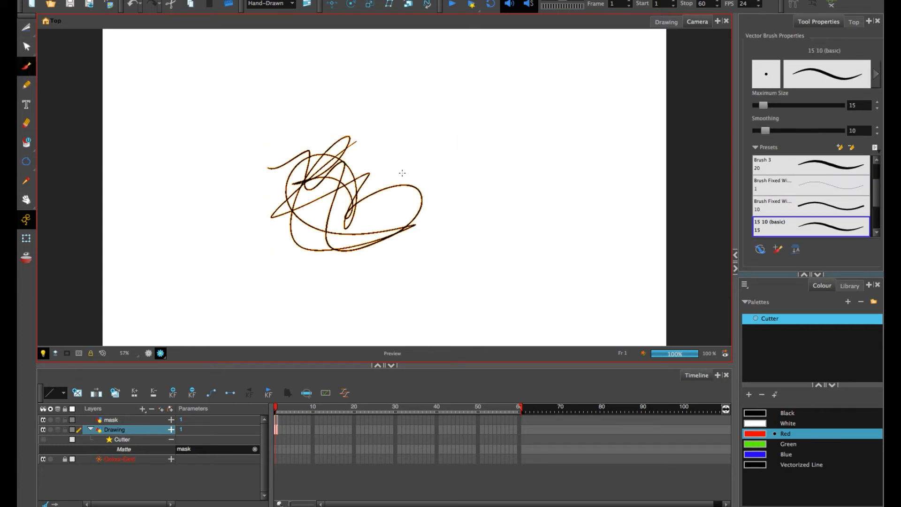
pyautogui.press('Delete')
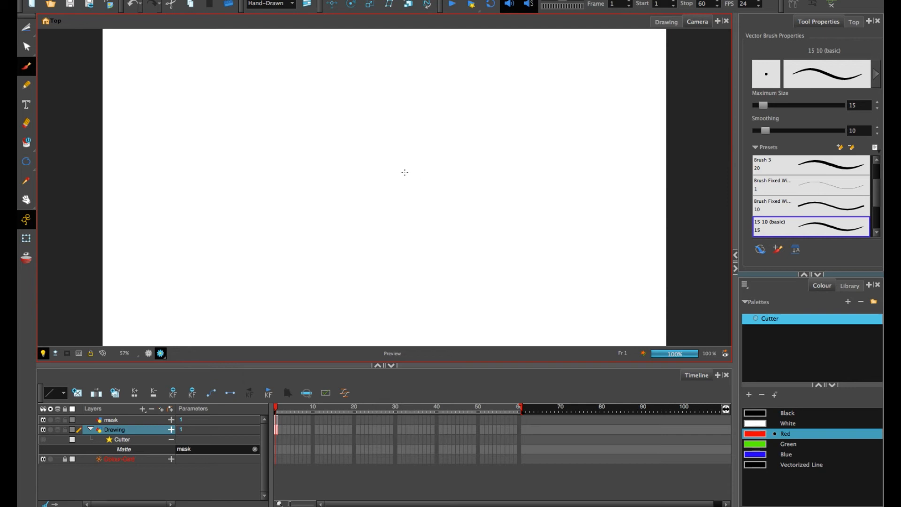
# Draw a long-necked bird in blue with a scribbled head, body and two legs, and re-enable the Cutter effect.
pyautogui.click(767, 454)
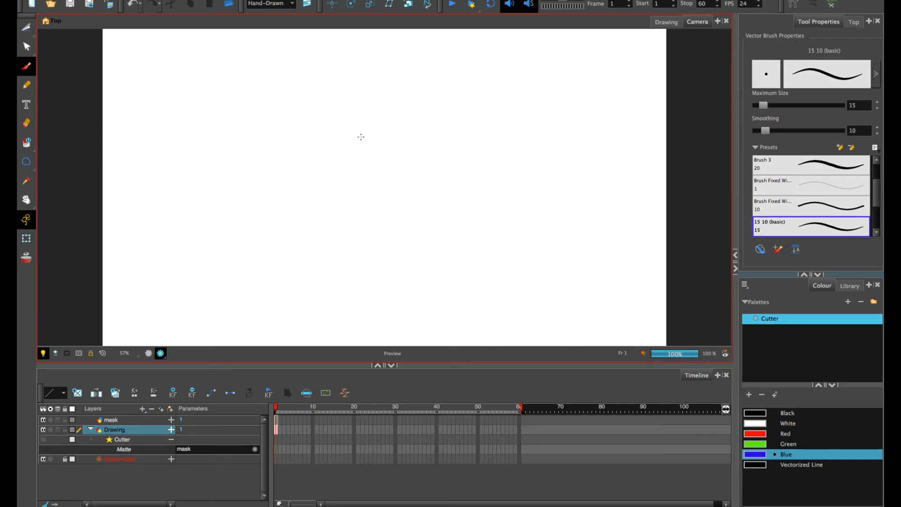
pyautogui.moveTo(350, 227)
pyautogui.mouseDown()
pyautogui.moveTo(352, 145)
pyautogui.moveTo(360, 232)
pyautogui.moveTo(353, 118)
pyautogui.moveTo(353, 149)
pyautogui.moveTo(368, 134)
pyautogui.mouseUp()
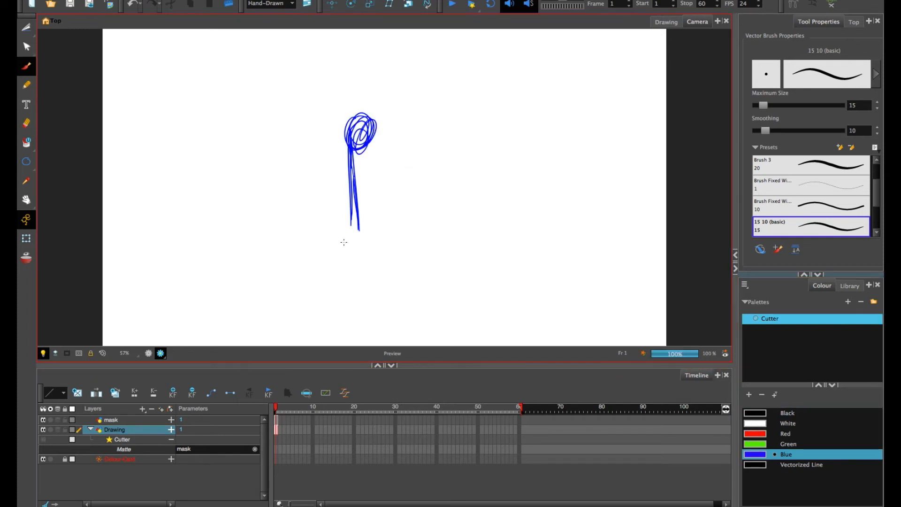
pyautogui.moveTo(340, 208)
pyautogui.mouseDown()
pyautogui.moveTo(300, 244)
pyautogui.moveTo(370, 235)
pyautogui.moveTo(309, 249)
pyautogui.moveTo(342, 230)
pyautogui.moveTo(334, 324)
pyautogui.moveTo(339, 258)
pyautogui.moveTo(317, 326)
pyautogui.moveTo(318, 263)
pyautogui.moveTo(320, 327)
pyautogui.mouseUp()
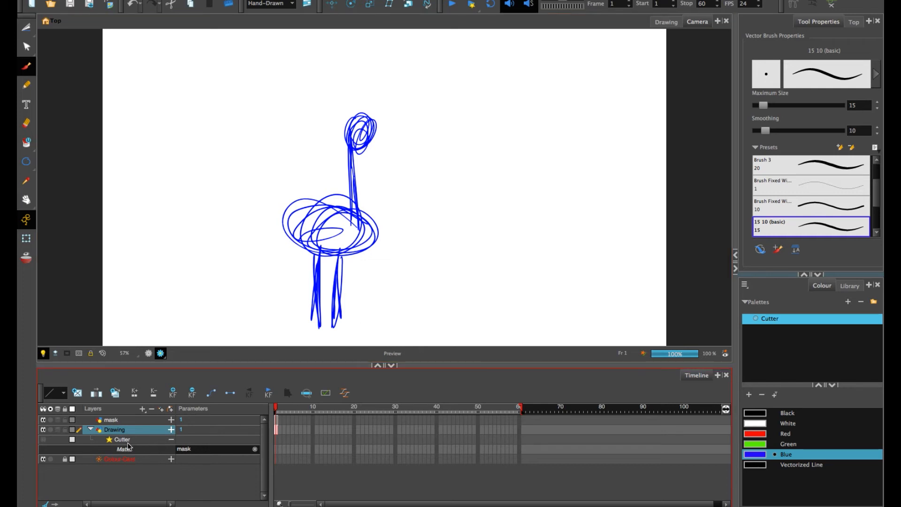
pyautogui.click(43, 440)
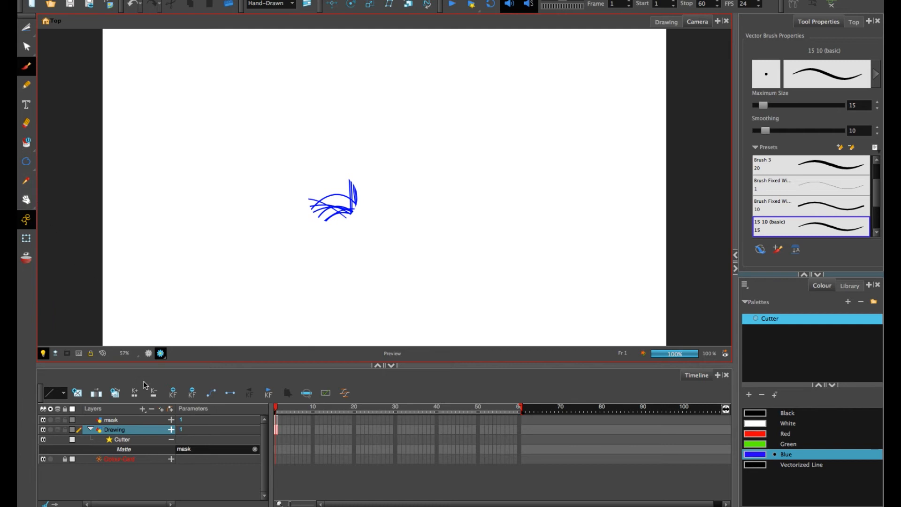
# Add a parent peg to the mask layer and select the peg for transforming.
pyautogui.click(115, 420)
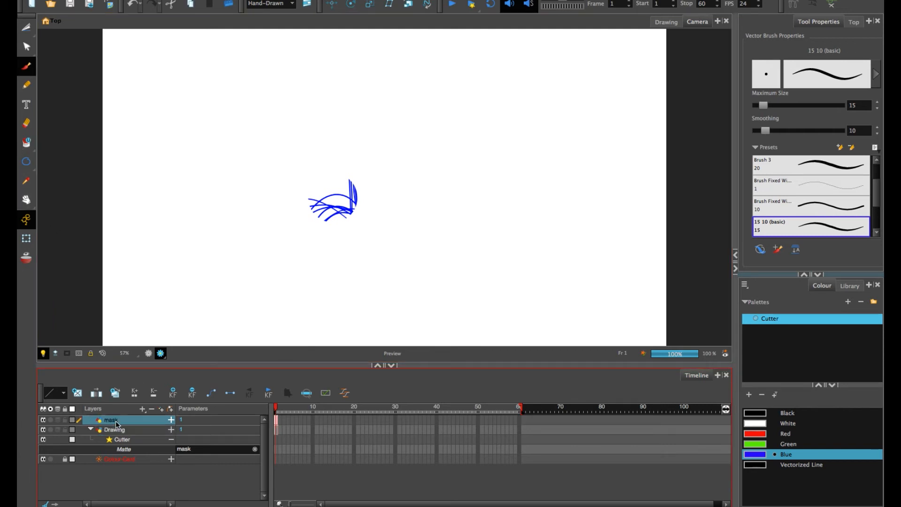
pyautogui.click(170, 409)
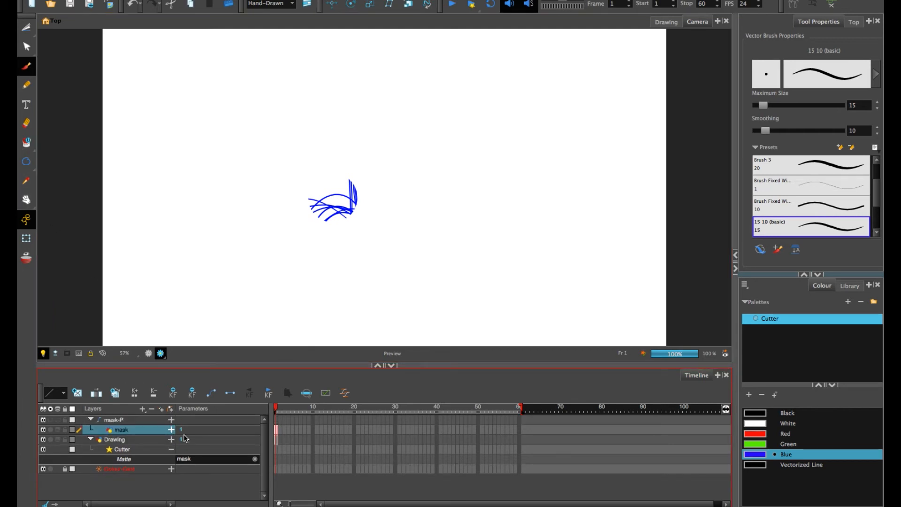
pyautogui.click(113, 420)
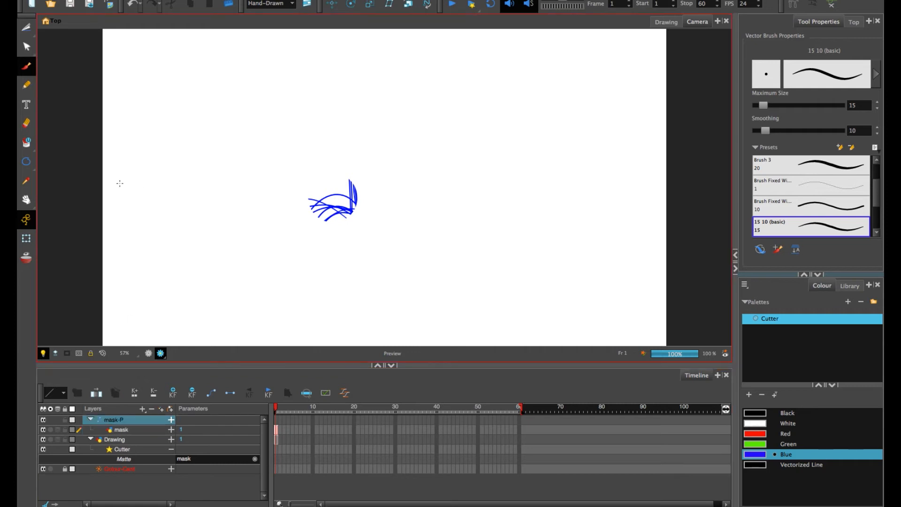
pyautogui.click(27, 238)
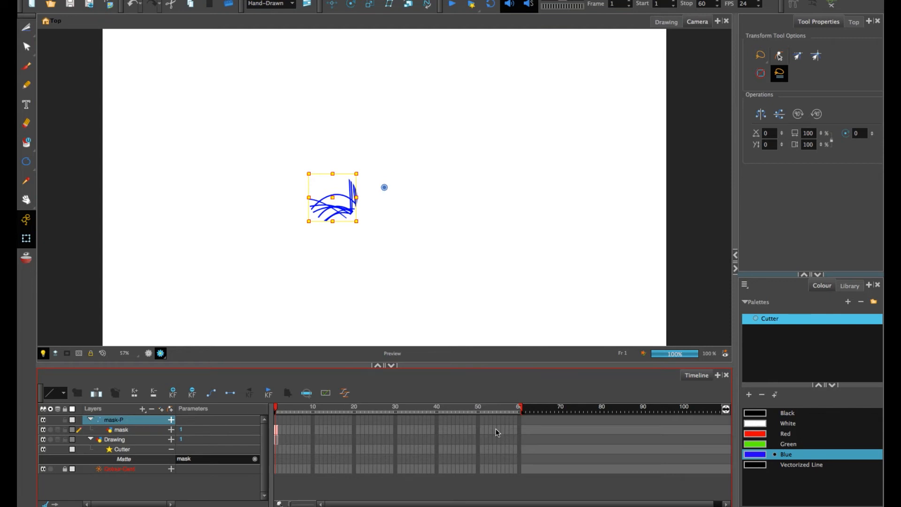
# Extend the exposure of the Drawing and mask layers to frame 30.
pyautogui.click(395, 439)
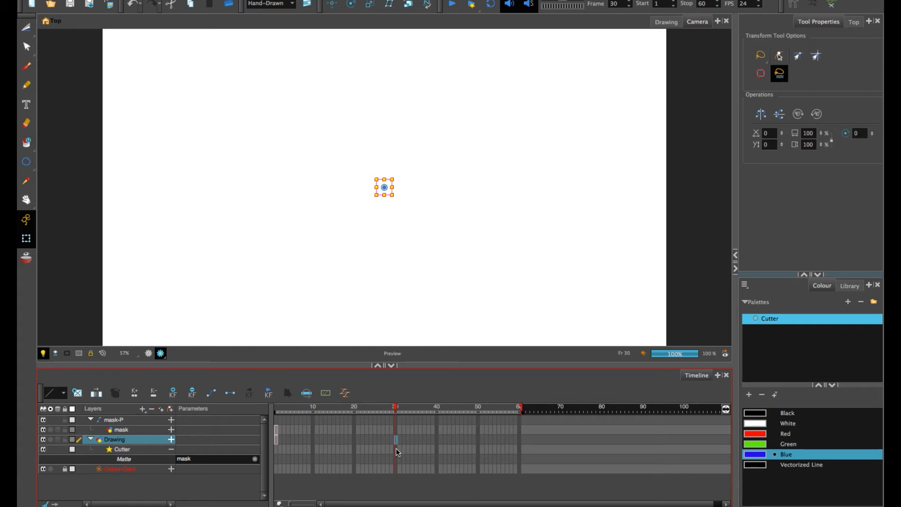
pyautogui.press('F5')
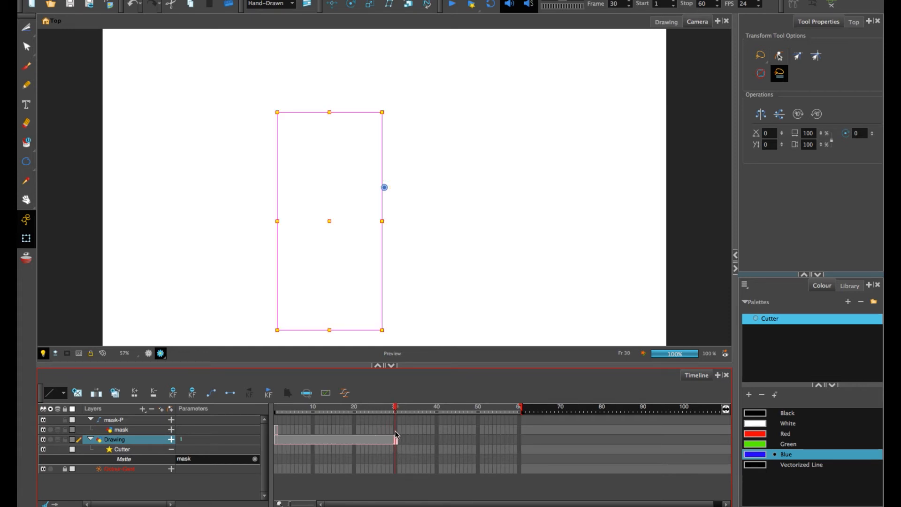
pyautogui.click(395, 430)
pyautogui.press('F5')
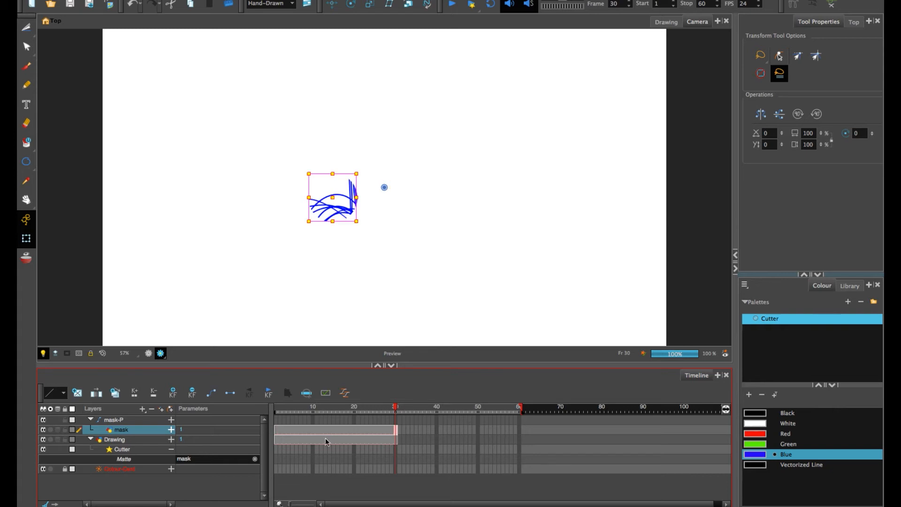
# Set a keyframe on the mask-P peg at frame 1 and scale the mask up until the whole bird is revealed.
pyautogui.click(277, 420)
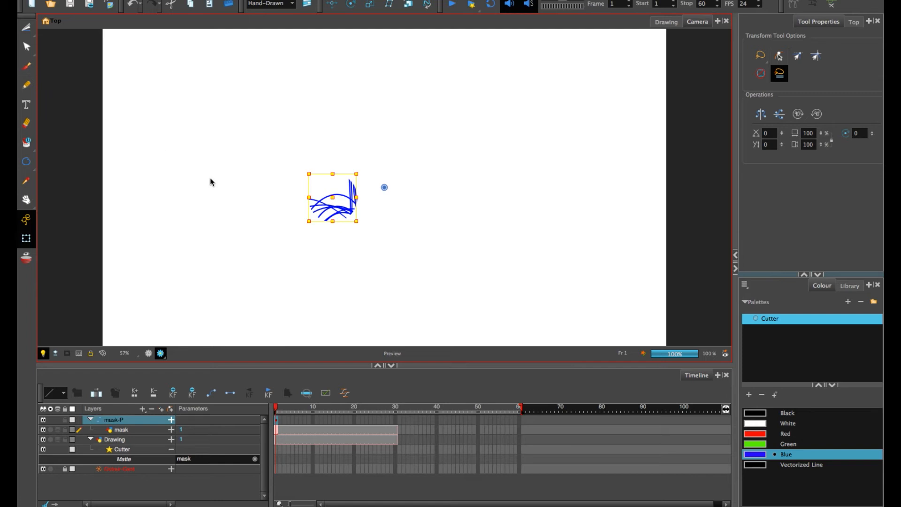
pyautogui.moveTo(384, 188)
pyautogui.mouseDown()
pyautogui.moveTo(332, 197)
pyautogui.moveTo(486, 286)
pyautogui.moveTo(577, 322)
pyautogui.mouseUp()
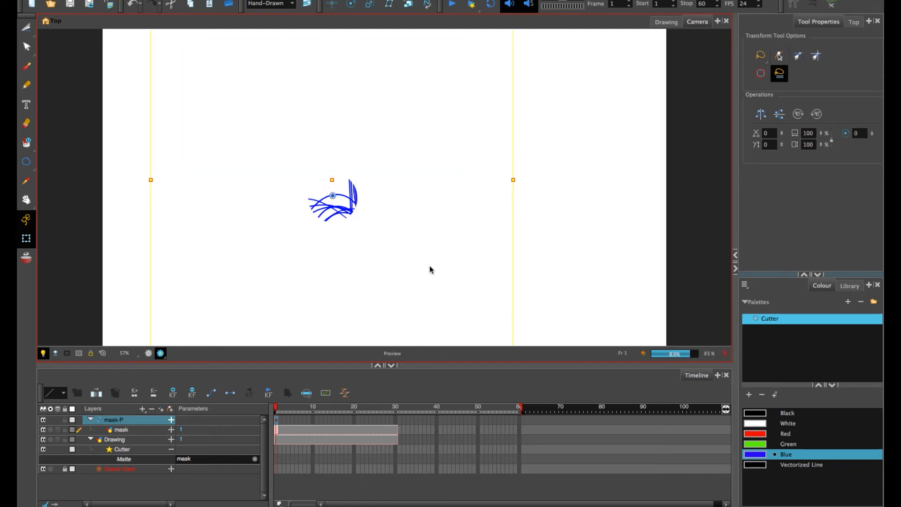
pyautogui.moveTo(351, 234)
pyautogui.mouseDown()
pyautogui.moveTo(396, 245)
pyautogui.moveTo(403, 274)
pyautogui.mouseUp()
# Enlarge the mask further through its peg at frame 1 and centre it so it spans the camera frame's width.
pyautogui.click(114, 420)
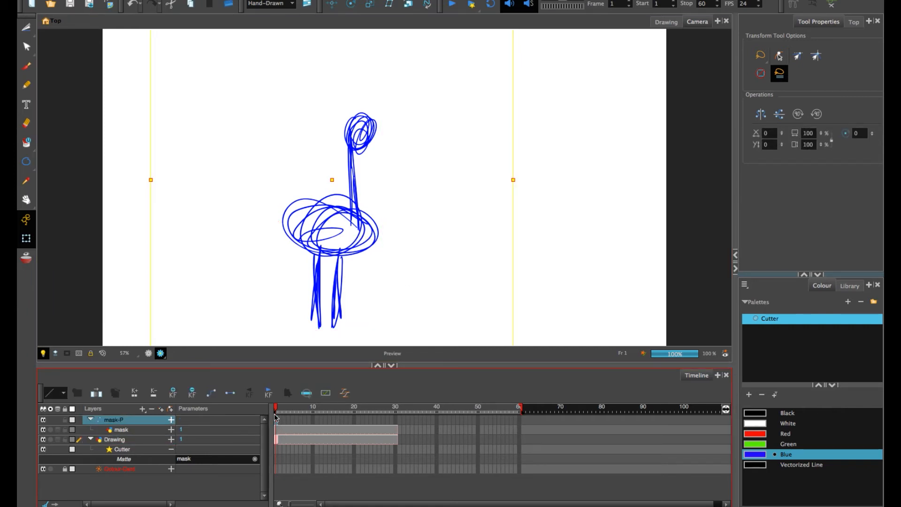
pyautogui.click(26, 241)
pyautogui.press('1')
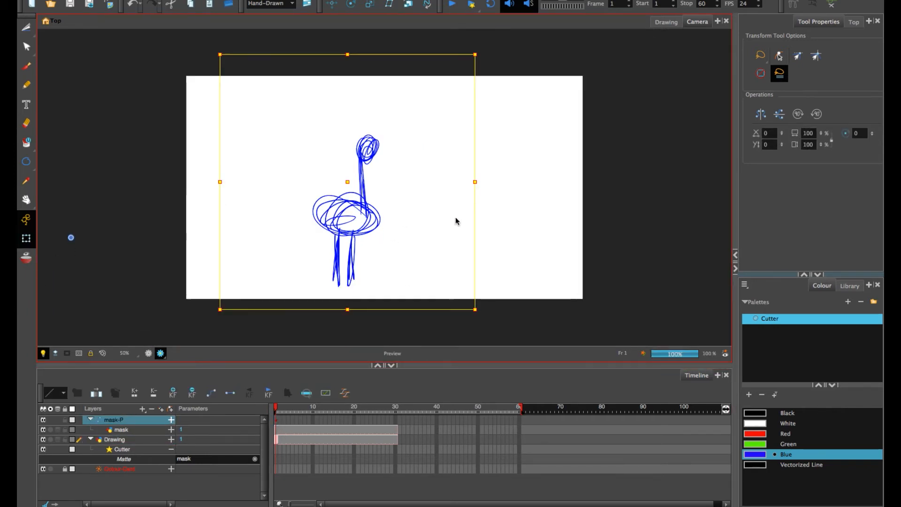
pyautogui.press('1')
pyautogui.moveTo(458, 286); pyautogui.dragTo(637, 317)
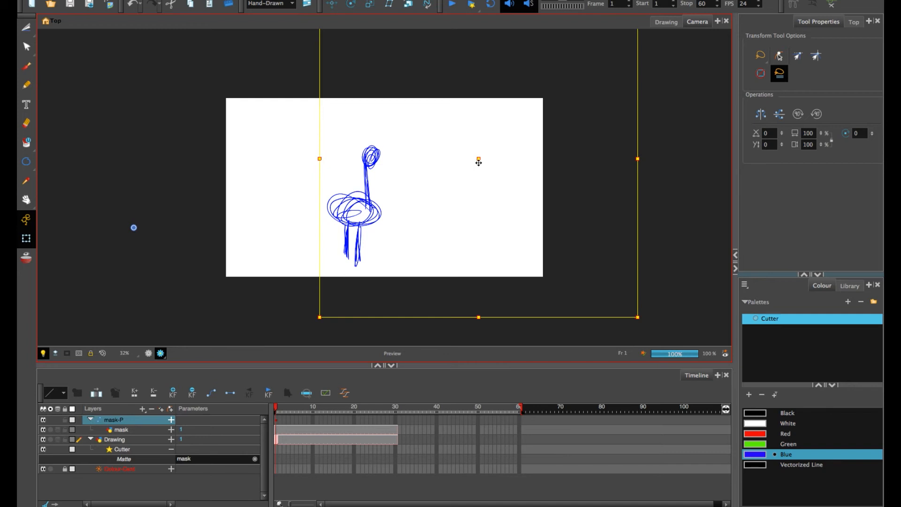
pyautogui.moveTo(478, 161); pyautogui.dragTo(383, 178)
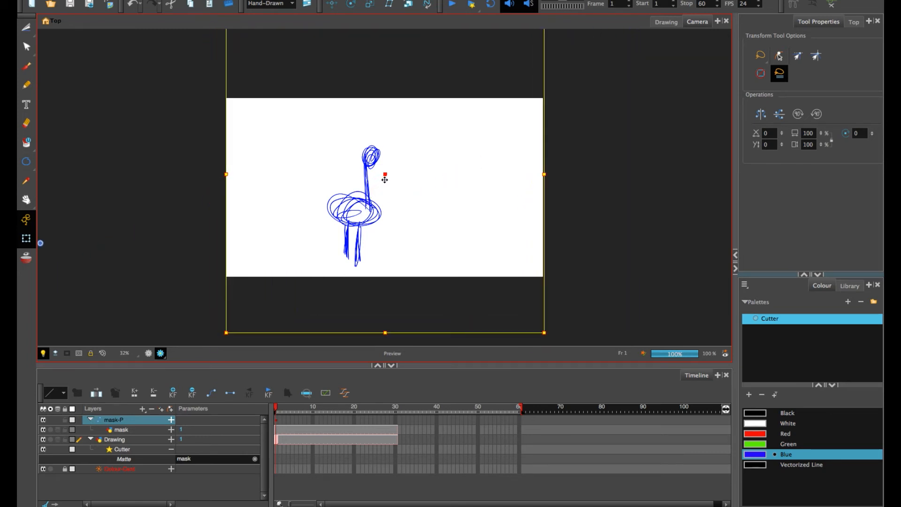
pyautogui.click(577, 280)
# Keyframe mask-P at frame 30 with the mask shrunk around the bird's head, and scrub back to frame 1.
pyautogui.click(287, 415)
pyautogui.moveTo(277, 409); pyautogui.dragTo(395, 403)
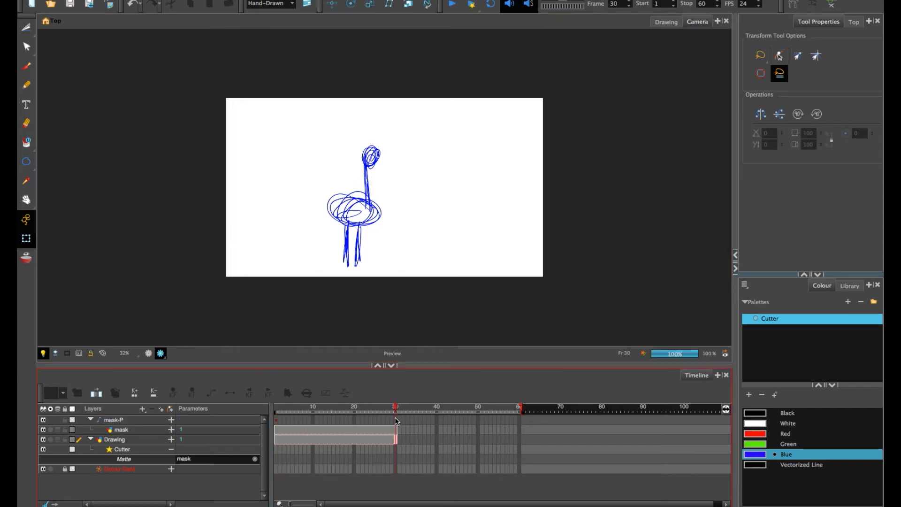
pyautogui.click(397, 420)
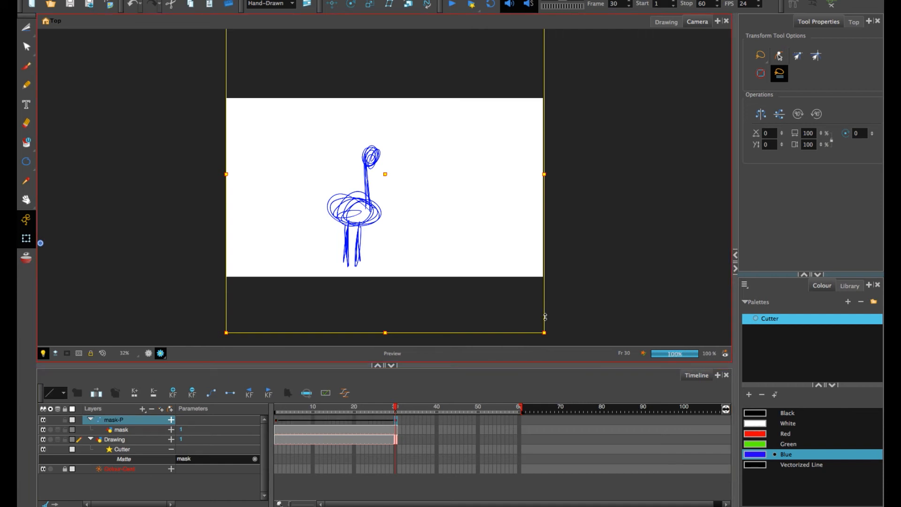
pyautogui.moveTo(544, 332); pyautogui.dragTo(285, 284)
pyautogui.moveTo(203, 261)
pyautogui.mouseDown()
pyautogui.moveTo(124, 258)
pyautogui.moveTo(267, 187)
pyautogui.moveTo(346, 176)
pyautogui.moveTo(373, 158)
pyautogui.moveTo(358, 177)
pyautogui.moveTo(372, 160)
pyautogui.mouseUp()
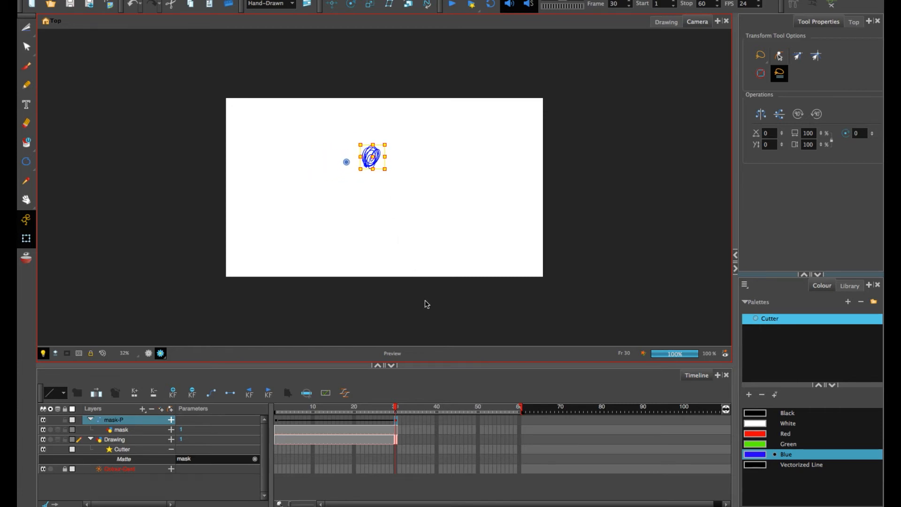
pyautogui.moveTo(396, 408); pyautogui.dragTo(288, 410)
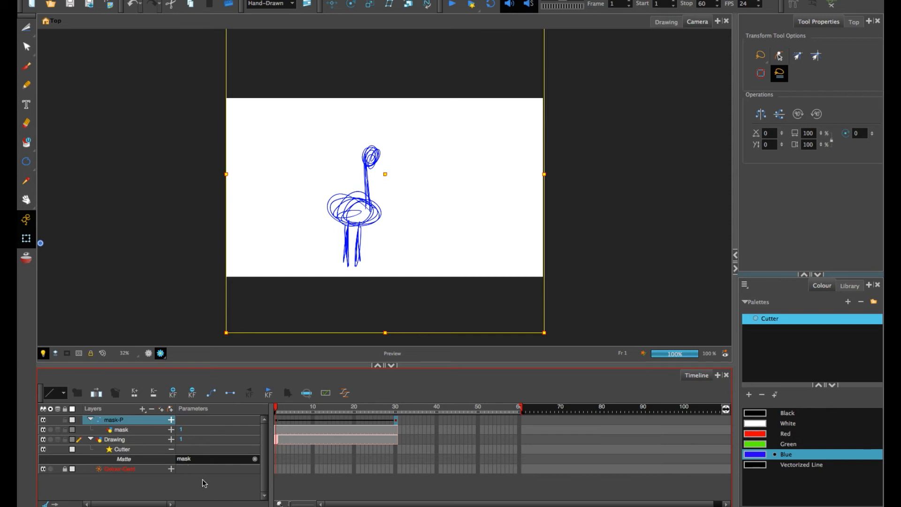
# Enclose the camera frame with a green brush outline on the Drawing layer and fill the area around the bird with green.
pyautogui.click(112, 441)
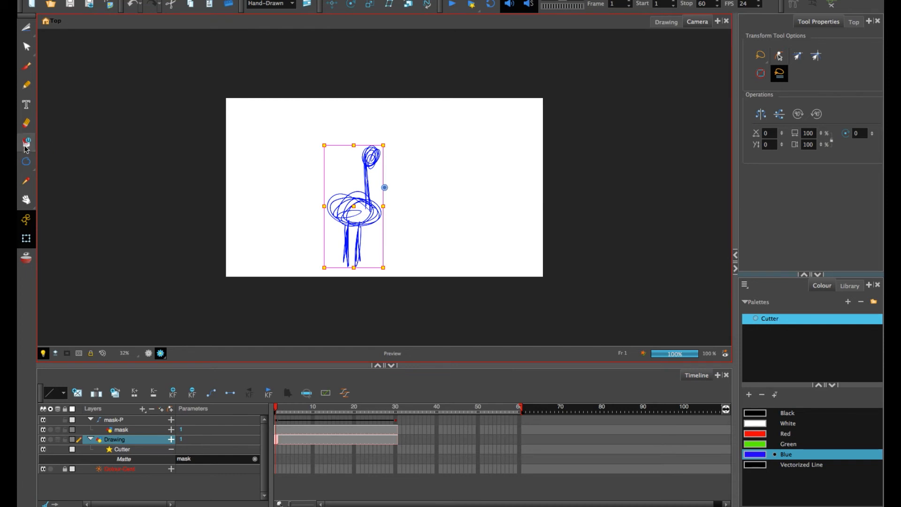
pyautogui.moveTo(26, 148); pyautogui.dragTo(57, 139)
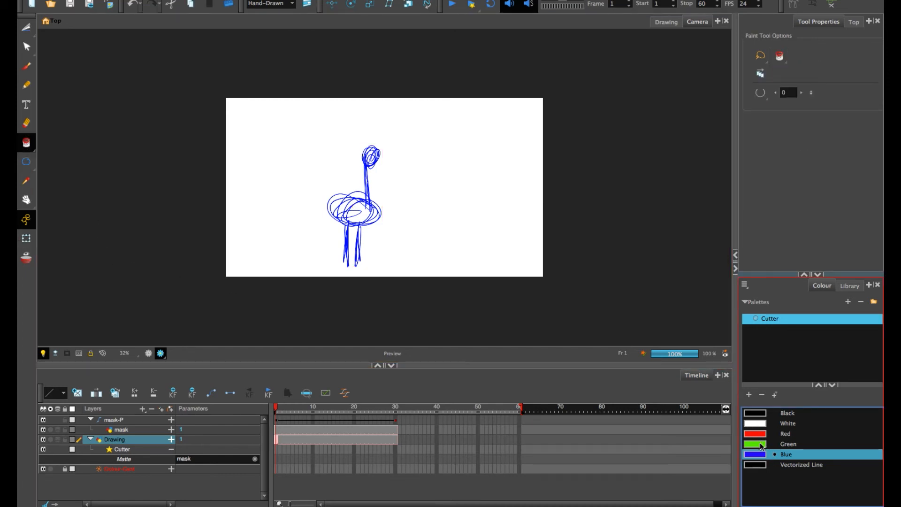
pyautogui.click(762, 445)
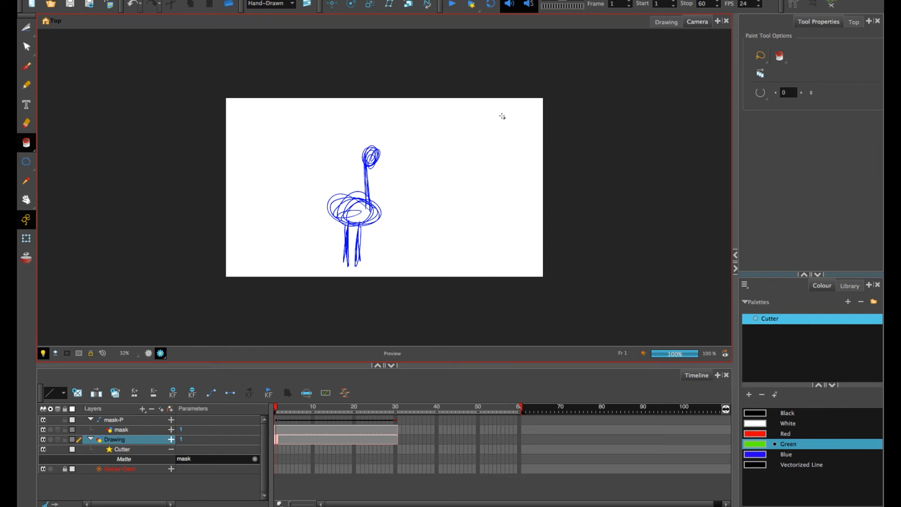
pyautogui.hotkey('alt', 'b')
pyautogui.moveTo(561, 295)
pyautogui.mouseDown()
pyautogui.moveTo(559, 211)
pyautogui.moveTo(251, 99)
pyautogui.moveTo(253, 64)
pyautogui.moveTo(543, 66)
pyautogui.moveTo(541, 77)
pyautogui.moveTo(177, 100)
pyautogui.moveTo(183, 86)
pyautogui.moveTo(209, 296)
pyautogui.moveTo(196, 88)
pyautogui.moveTo(210, 226)
pyautogui.moveTo(191, 318)
pyautogui.moveTo(202, 307)
pyautogui.moveTo(554, 279)
pyautogui.moveTo(613, 286)
pyautogui.mouseUp()
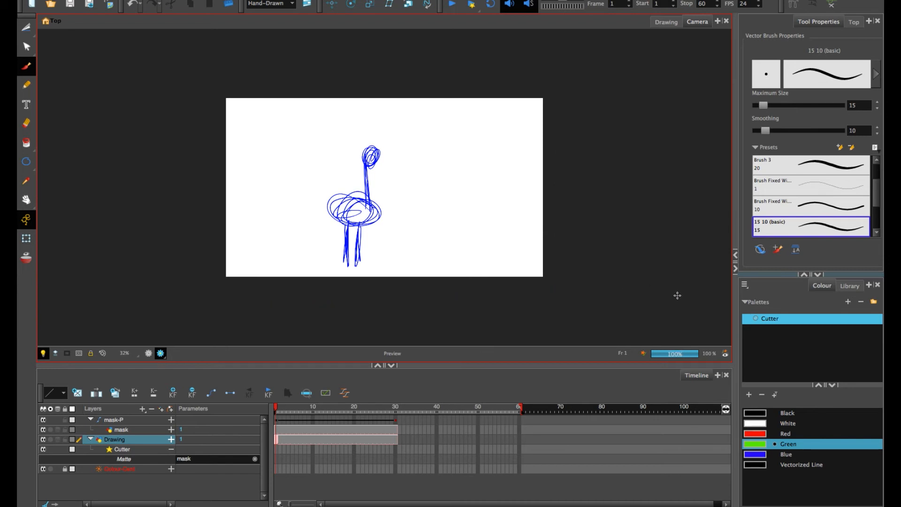
pyautogui.hotkey('alt', 'i')
pyautogui.click(514, 325)
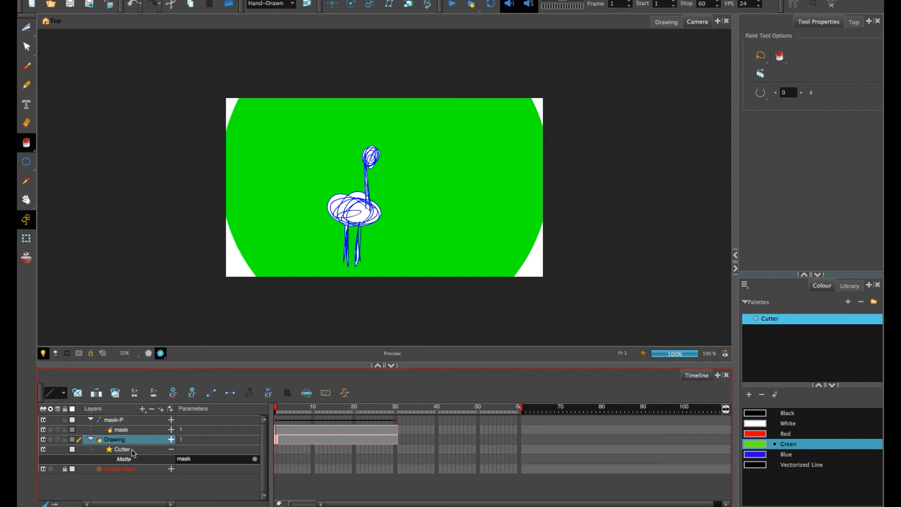
pyautogui.click(161, 410)
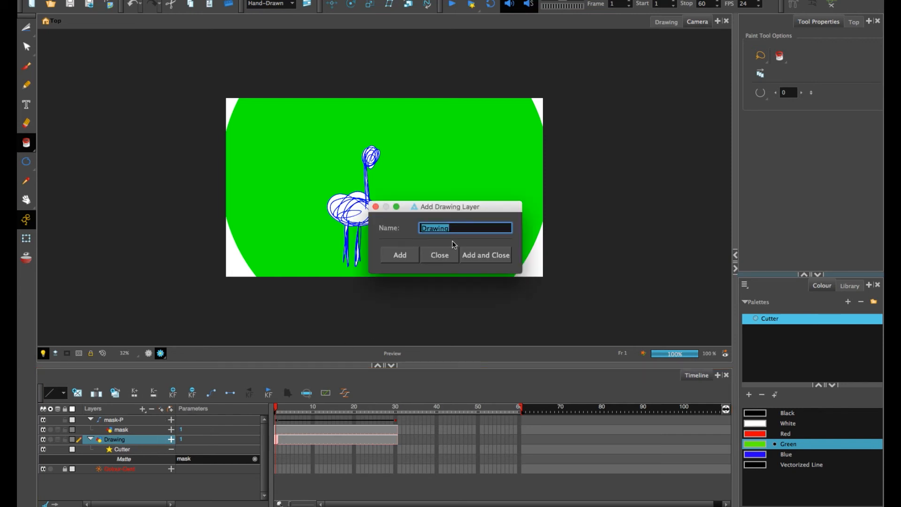
pyautogui.write('black_background')
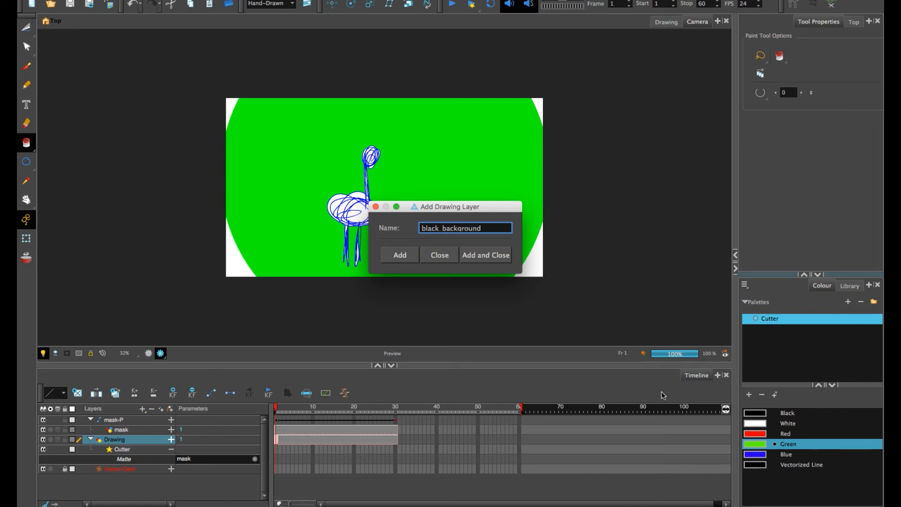
pyautogui.click(485, 255)
pyautogui.moveTo(118, 421); pyautogui.dragTo(127, 474)
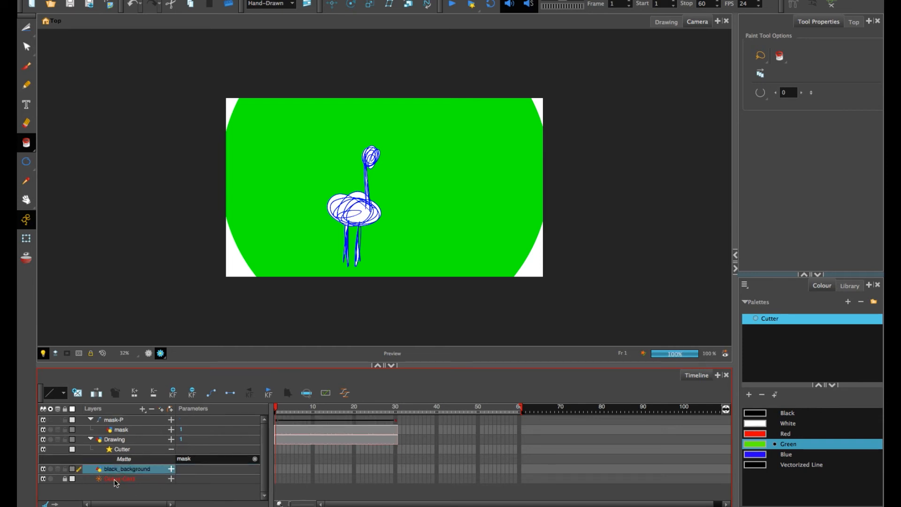
pyautogui.press('Delete')
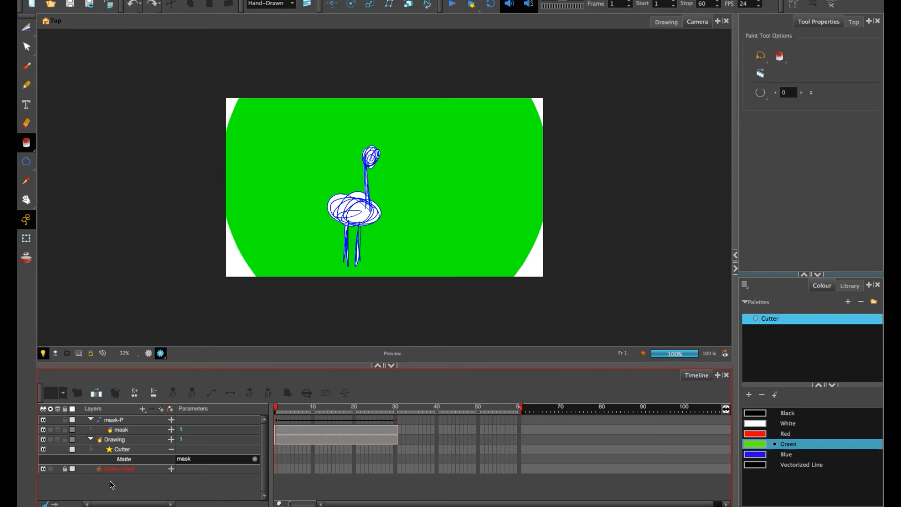
# Make the Colour-Card black by setting its Red, Green and Blue values to 0 in the layer properties.
pyautogui.click(110, 474)
pyautogui.rightClick(98, 469)
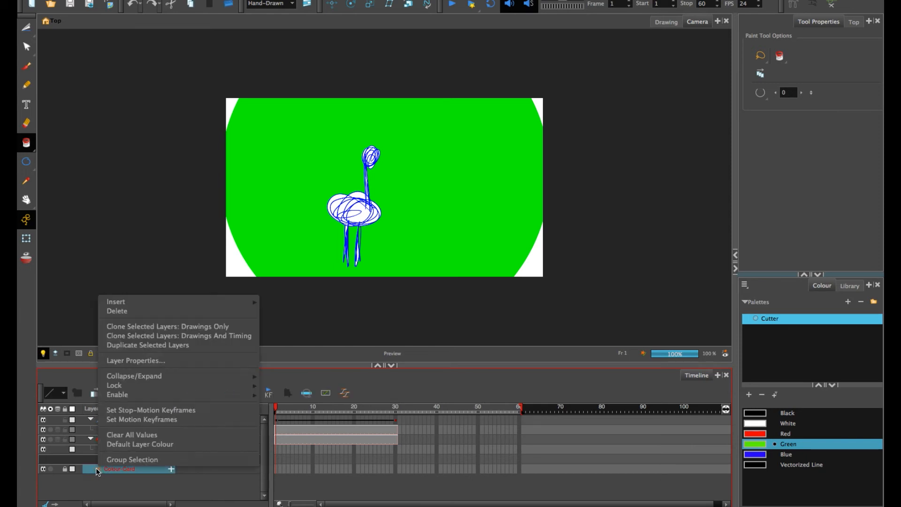
pyautogui.click(162, 362)
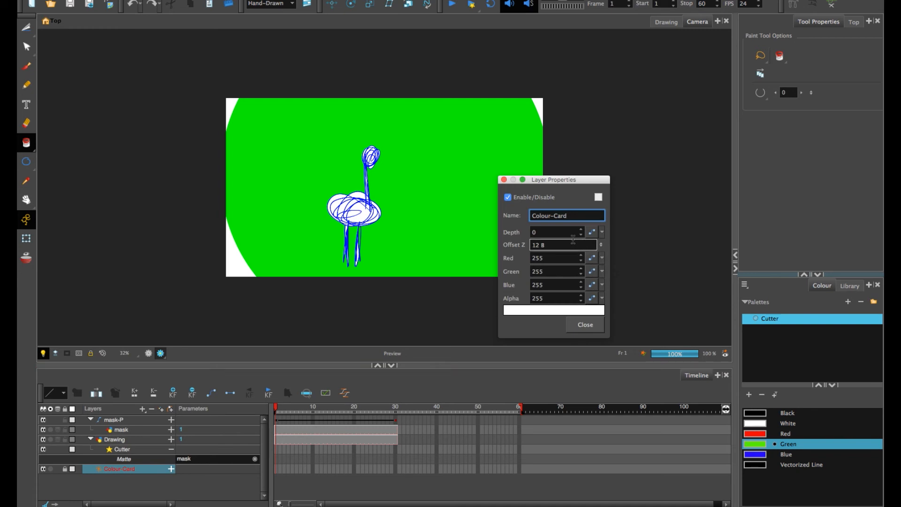
pyautogui.doubleClick(547, 259)
pyautogui.write('0')
pyautogui.press('Tab')
pyautogui.write('0')
pyautogui.press('Tab')
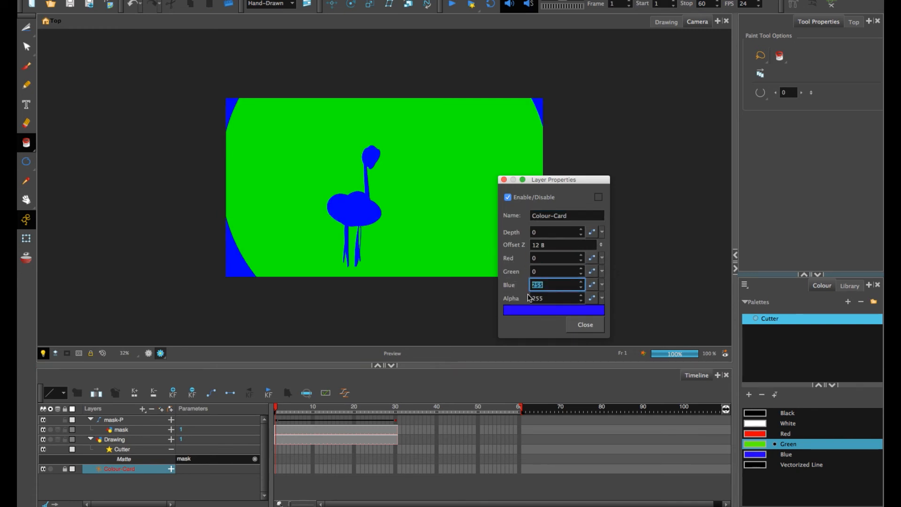
pyautogui.write('0')
pyautogui.press('Tab')
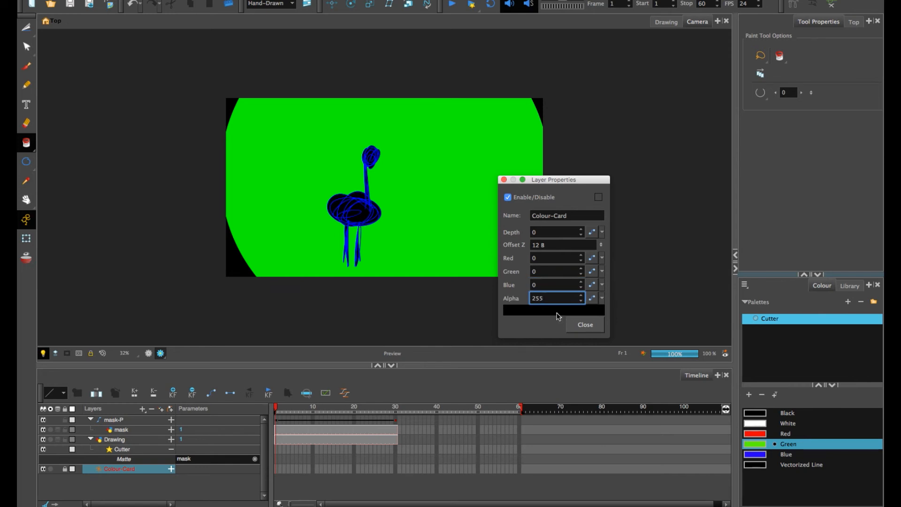
pyautogui.click(577, 327)
# Preview the iris transition up to frame 28 by scrubbing and playing it, and return to frame 1.
pyautogui.moveTo(279, 409)
pyautogui.mouseDown()
pyautogui.moveTo(312, 412)
pyautogui.moveTo(269, 415)
pyautogui.mouseUp()
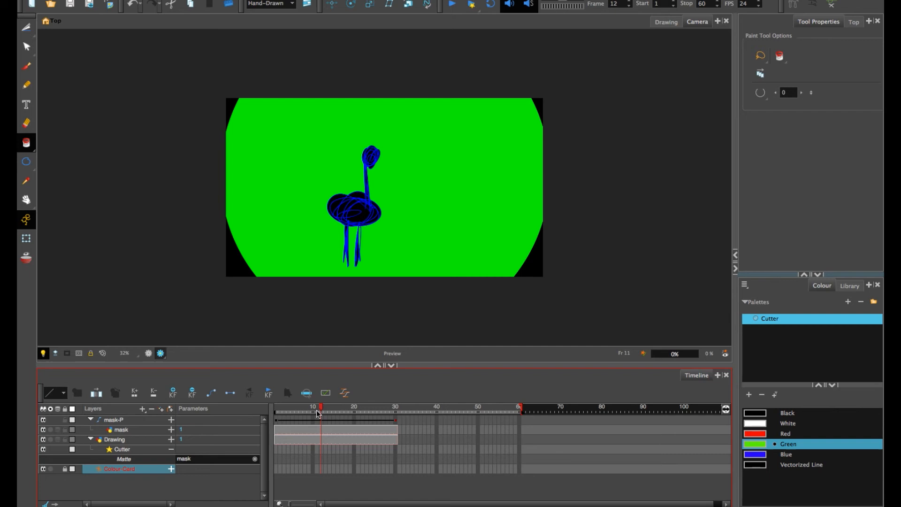
pyautogui.click(452, 4)
pyautogui.click(388, 411)
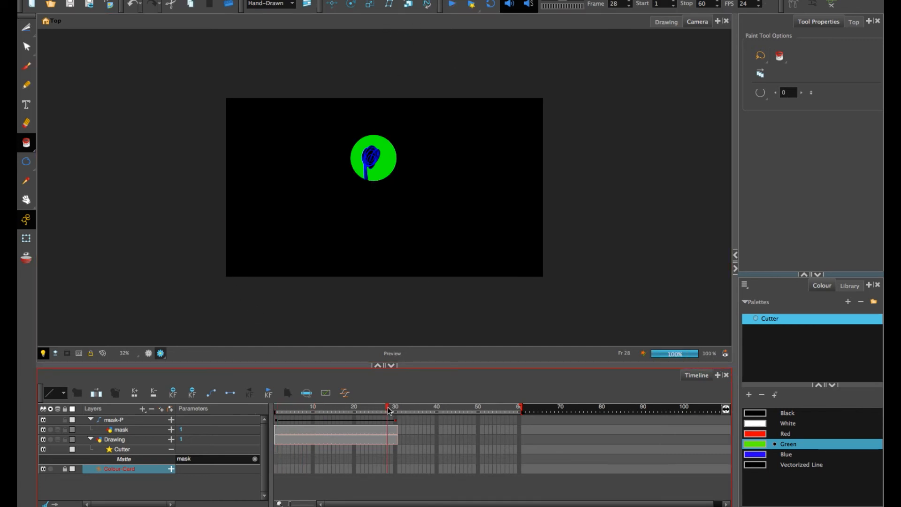
pyautogui.moveTo(382, 410); pyautogui.dragTo(266, 410)
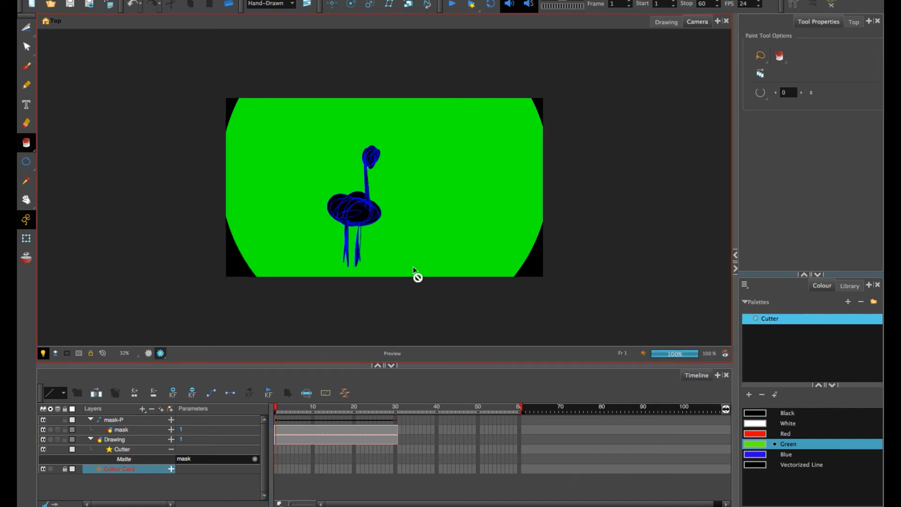
# Step frame by frame from frame 2 to frame 10 to examine how the circular mask closes around the bird.
pyautogui.click(284, 407)
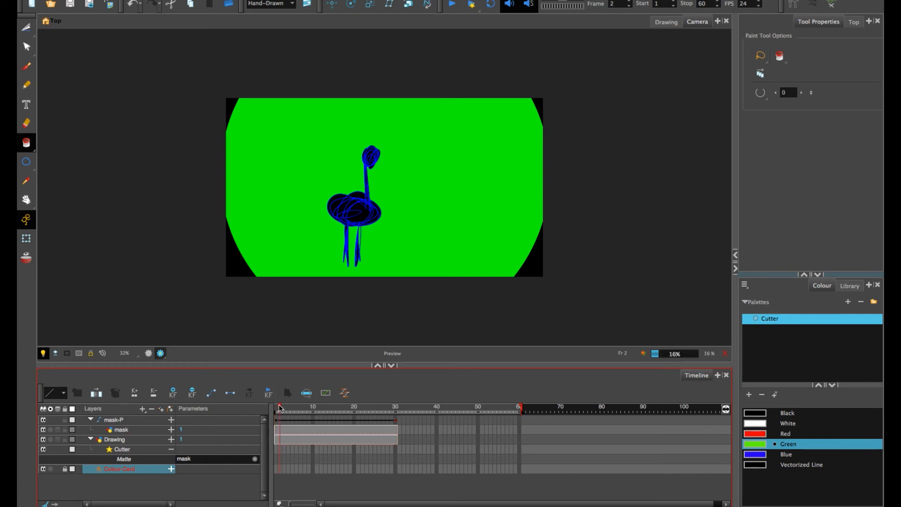
pyautogui.press('.')
pyautogui.press('.')
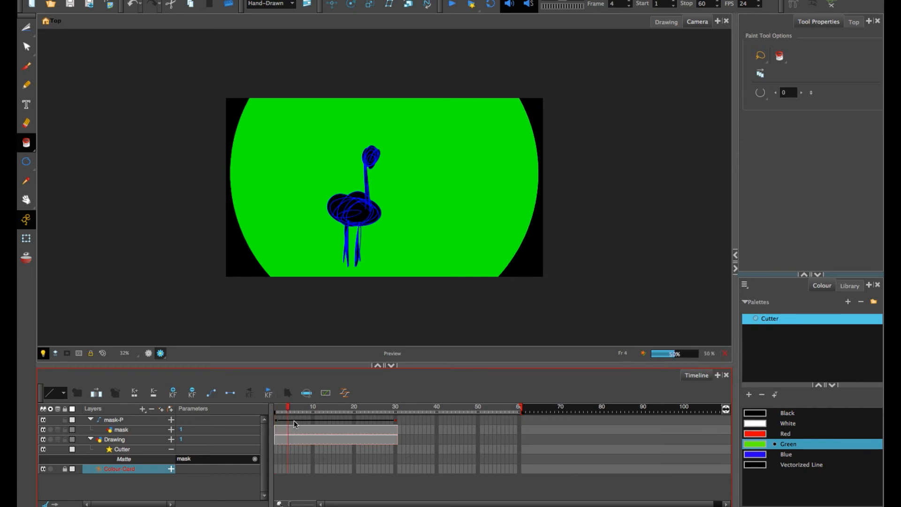
pyautogui.press('.')
pyautogui.press('.')
pyautogui.press('.')
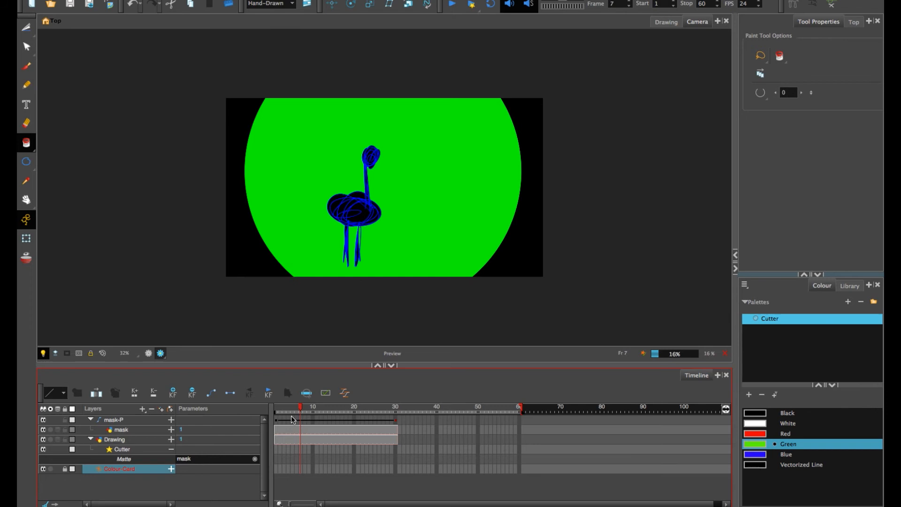
pyautogui.press('.')
pyautogui.press('.')
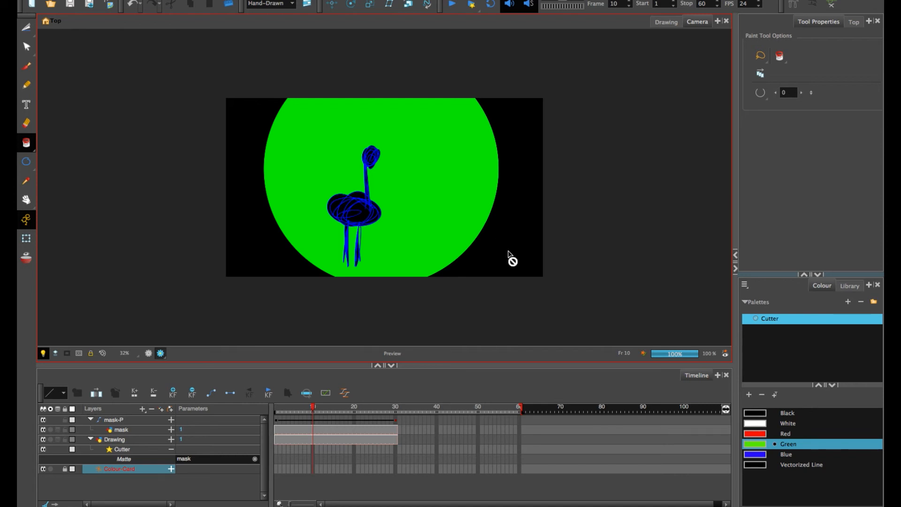
pyautogui.moveTo(317, 412); pyautogui.dragTo(326, 409)
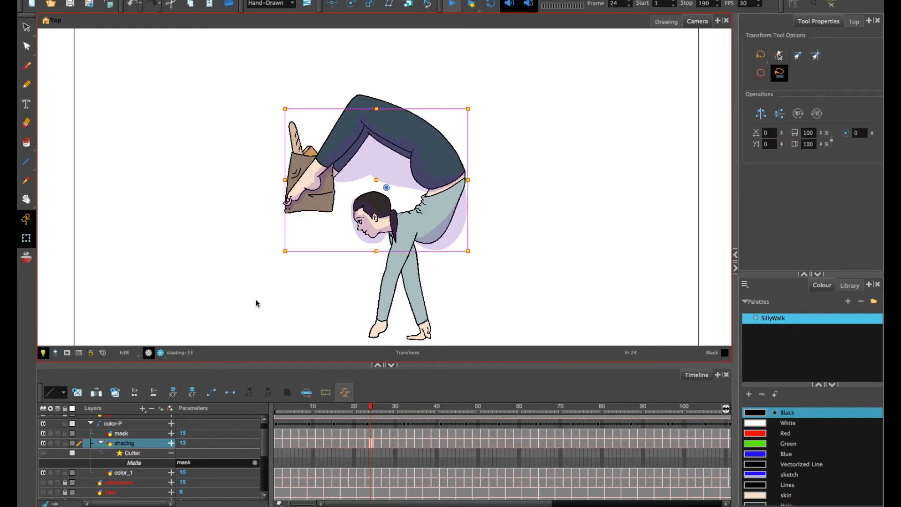
# Deselect the shading drawing, briefly toggle the visibility of the lowest layers in the layer list, and return to the color-P group.
pyautogui.click(226, 296)
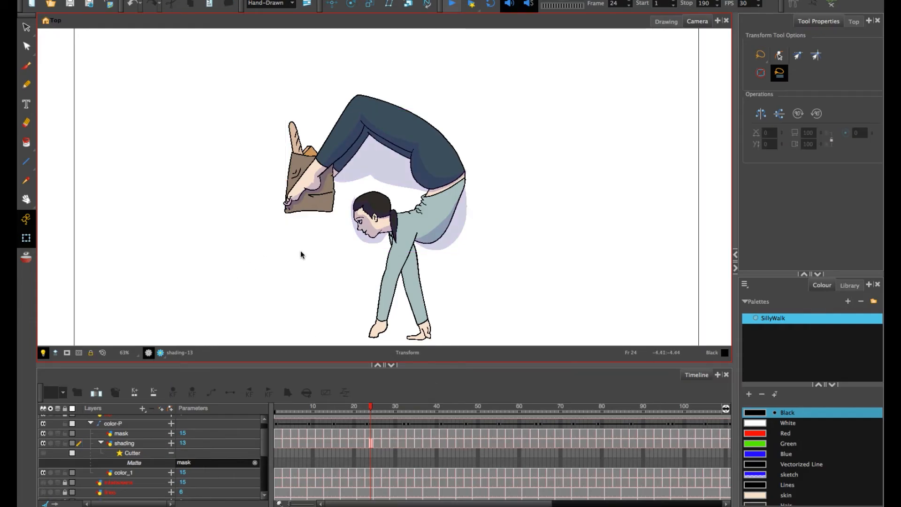
pyautogui.moveTo(262, 453); pyautogui.dragTo(261, 491)
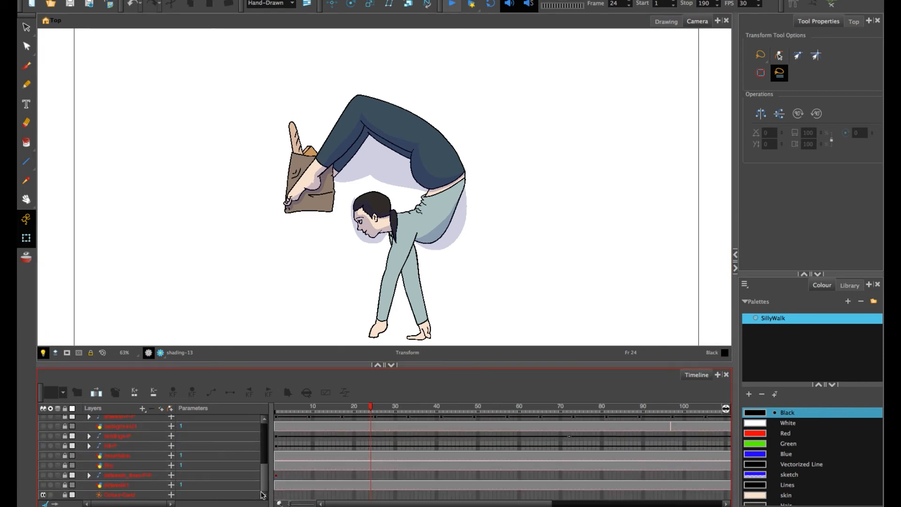
pyautogui.click(43, 465)
pyautogui.click(43, 465)
pyautogui.click(43, 475)
pyautogui.click(44, 436)
pyautogui.click(43, 435)
pyautogui.moveTo(268, 484); pyautogui.dragTo(263, 444)
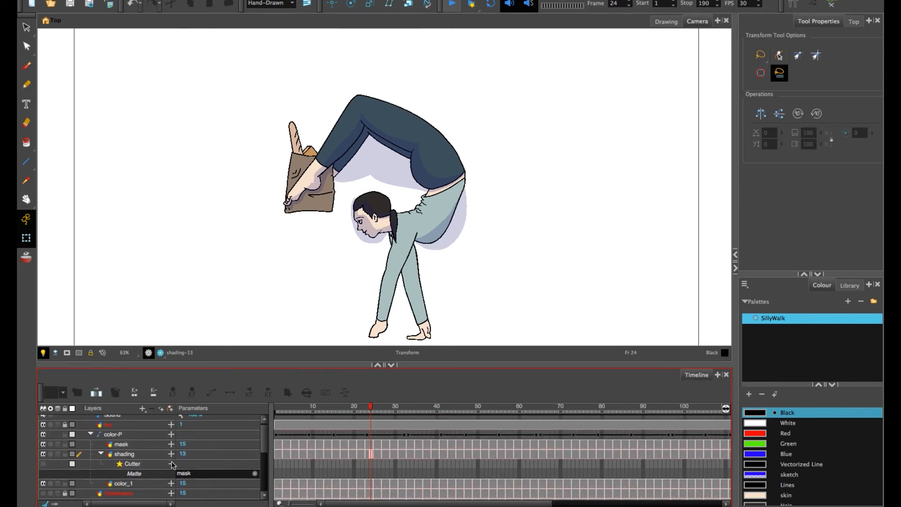
# Hide the shading layer and play the walk animation from frame 1 without its shading.
pyautogui.click(43, 465)
pyautogui.click(43, 465)
pyautogui.click(44, 454)
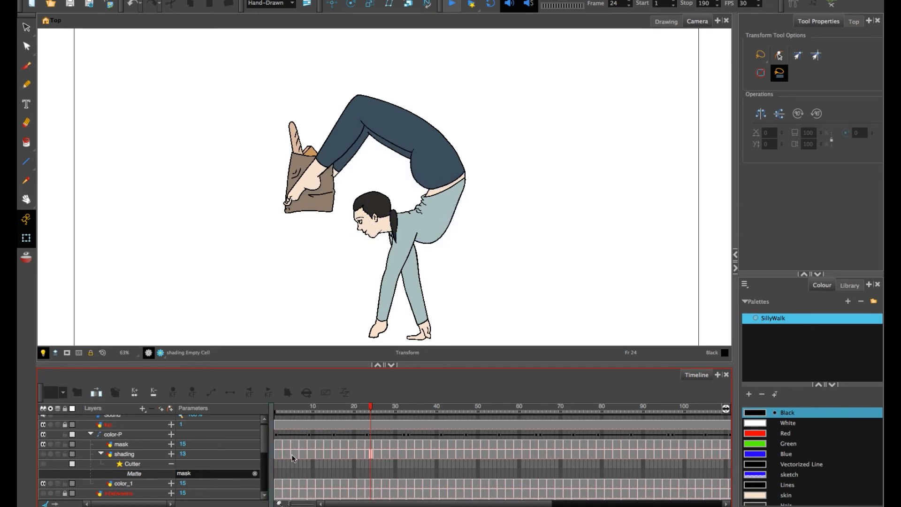
pyautogui.moveTo(265, 448); pyautogui.dragTo(265, 453)
pyautogui.moveTo(369, 410); pyautogui.dragTo(275, 410)
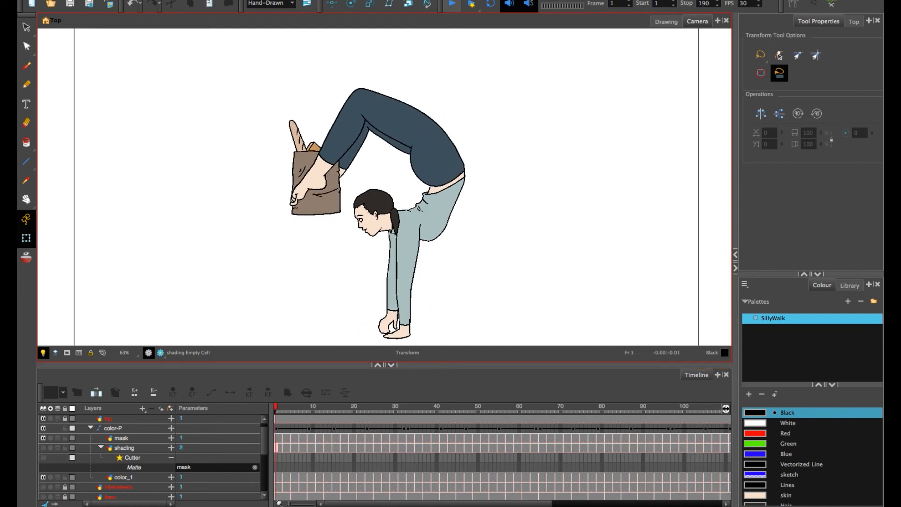
pyautogui.click(451, 5)
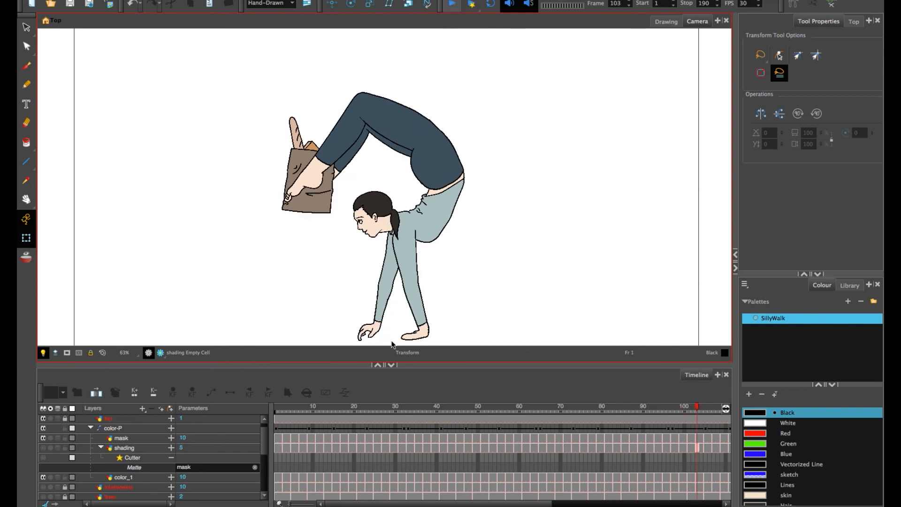
# Go to frame 24 and make the shading layer visible.
pyautogui.moveTo(386, 412); pyautogui.dragTo(403, 408)
pyautogui.scroll(-1, 263, 460)
pyautogui.scroll(-2, 263, 460)
pyautogui.scroll(3, 267, 450)
pyautogui.scroll(-1, 271, 440)
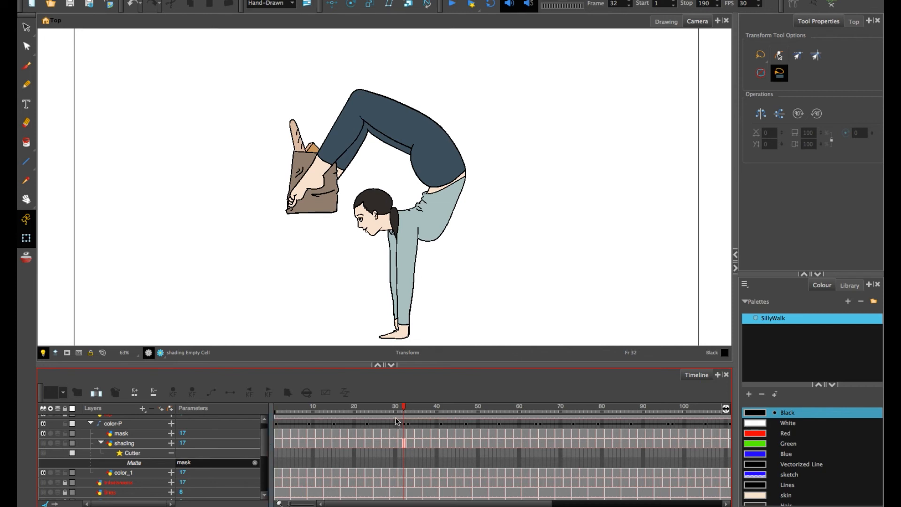
pyautogui.moveTo(381, 410)
pyautogui.mouseDown()
pyautogui.moveTo(334, 410)
pyautogui.moveTo(488, 408)
pyautogui.moveTo(371, 409)
pyautogui.mouseUp()
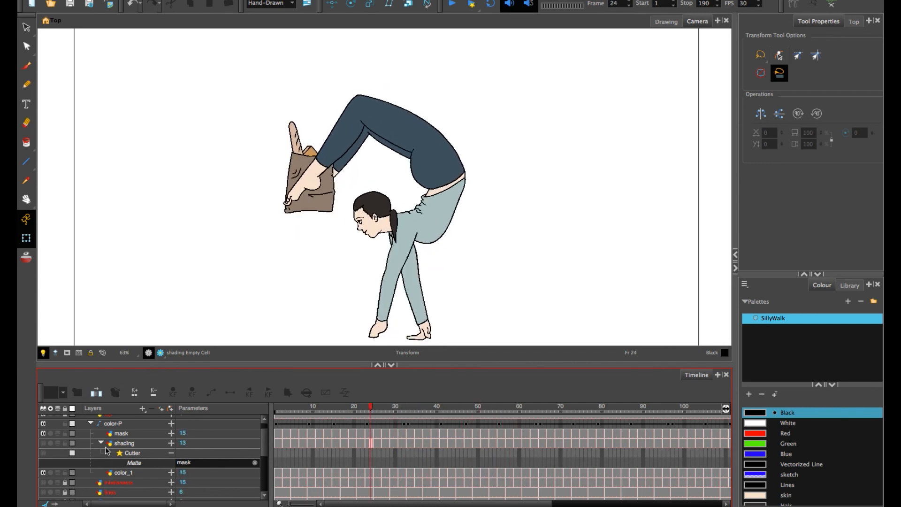
pyautogui.click(43, 443)
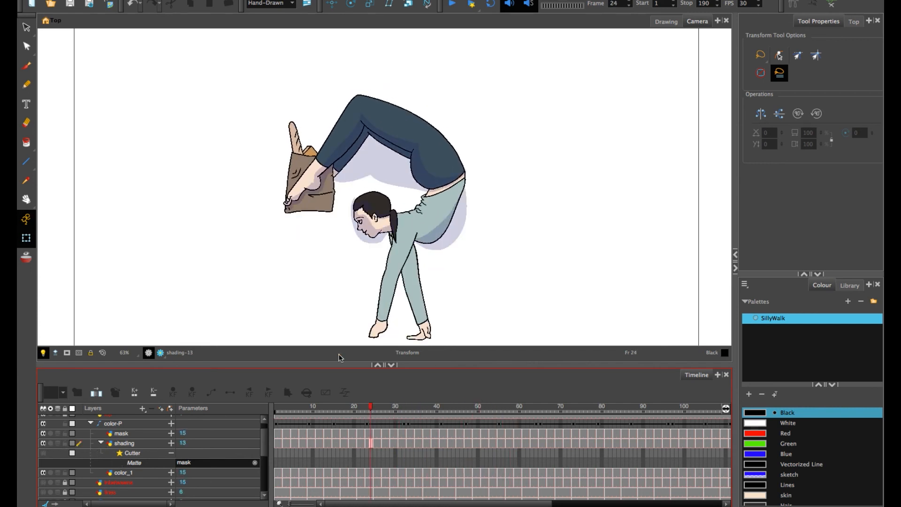
# Examine up close at frame 24 how the shading extends beyond the character's outline.
pyautogui.press('space')
pyautogui.moveTo(376, 158); pyautogui.dragTo(368, 167)
pyautogui.scroll(5, 367, 167)
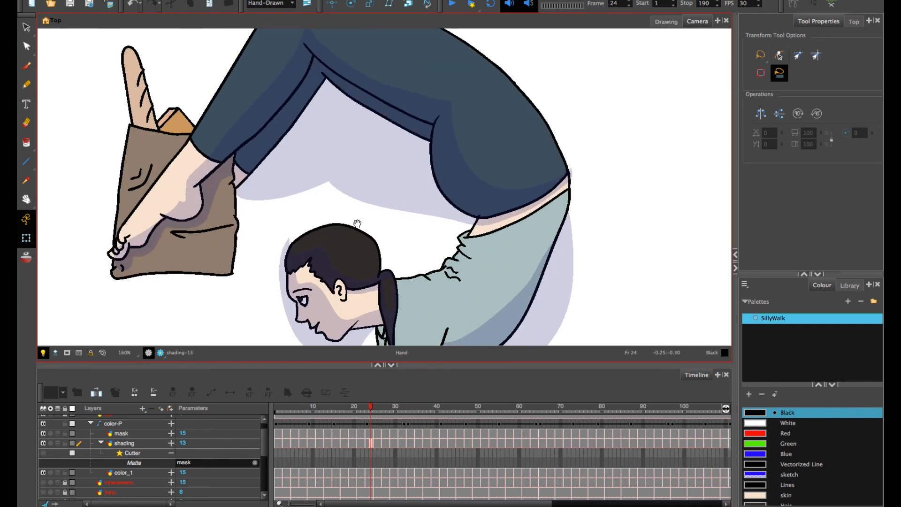
pyautogui.hotkey('shift', 'z')
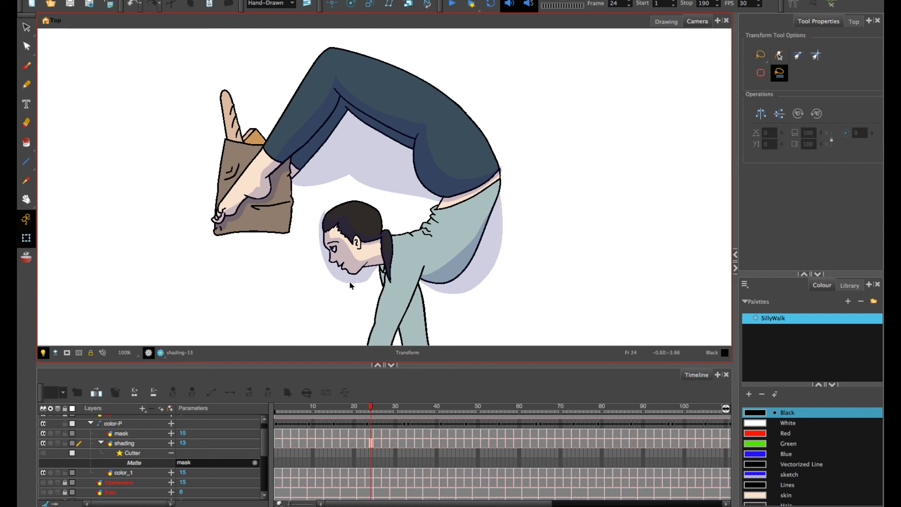
# Scrub to frame 36 and inspect the shading around the whole character.
pyautogui.click(372, 409)
pyautogui.moveTo(371, 409)
pyautogui.mouseDown()
pyautogui.moveTo(562, 403)
pyautogui.moveTo(421, 405)
pyautogui.mouseUp()
pyautogui.scroll(-1, 351, 257)
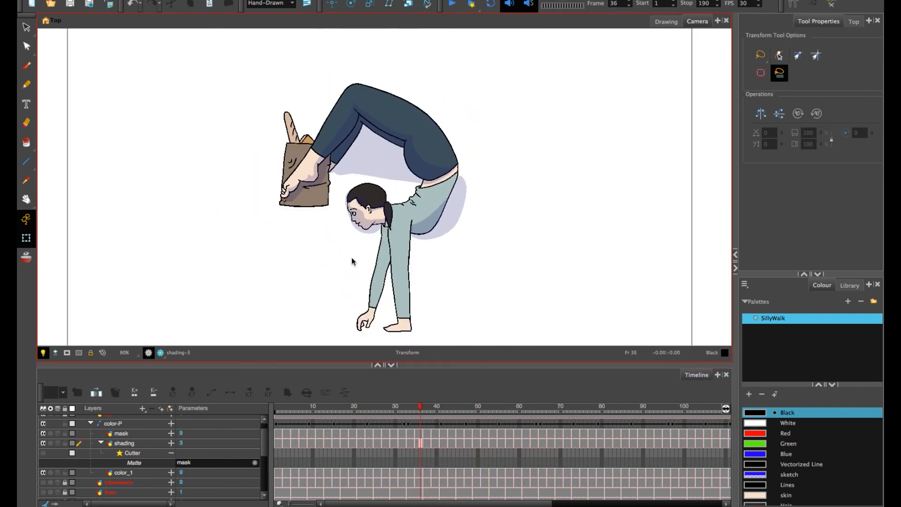
pyautogui.press('2')
pyautogui.moveTo(311, 269); pyautogui.dragTo(336, 264)
pyautogui.press('1')
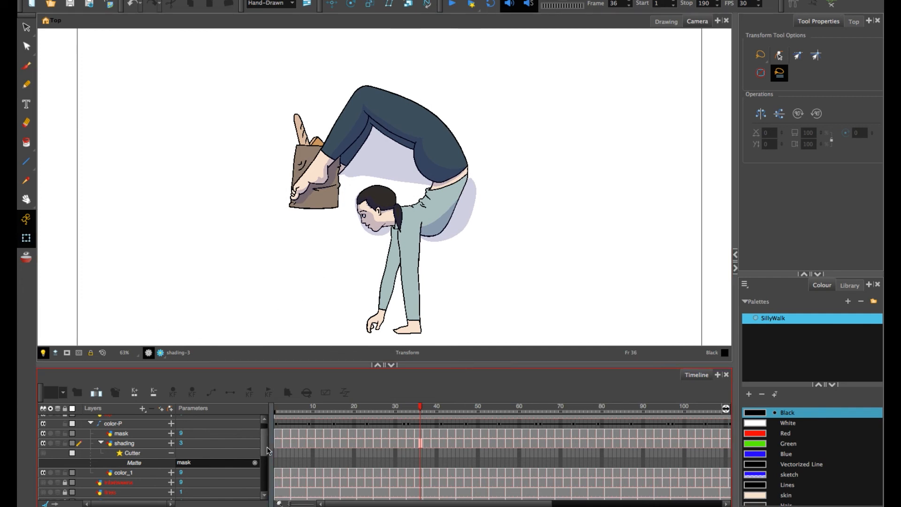
pyautogui.scroll(1, 266, 438)
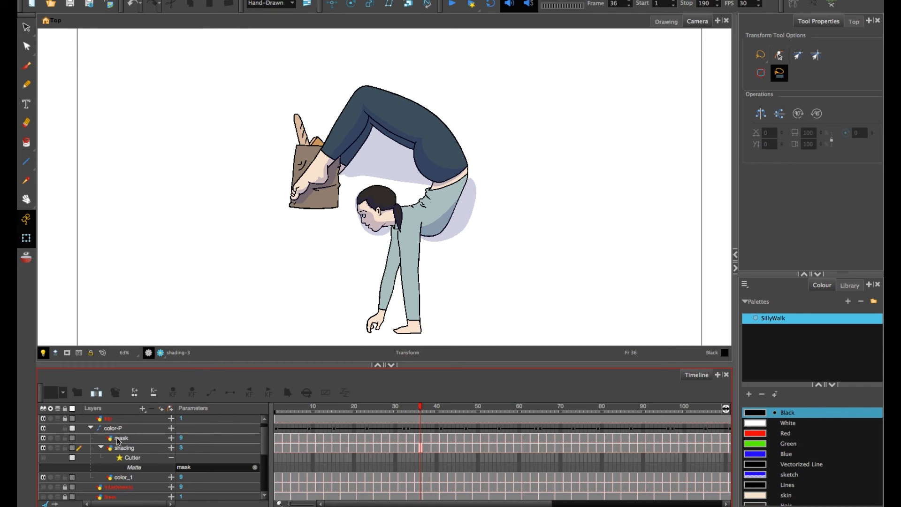
# Remove the mask layer from the matte of the Cutter on the shading layer.
pyautogui.click(115, 478)
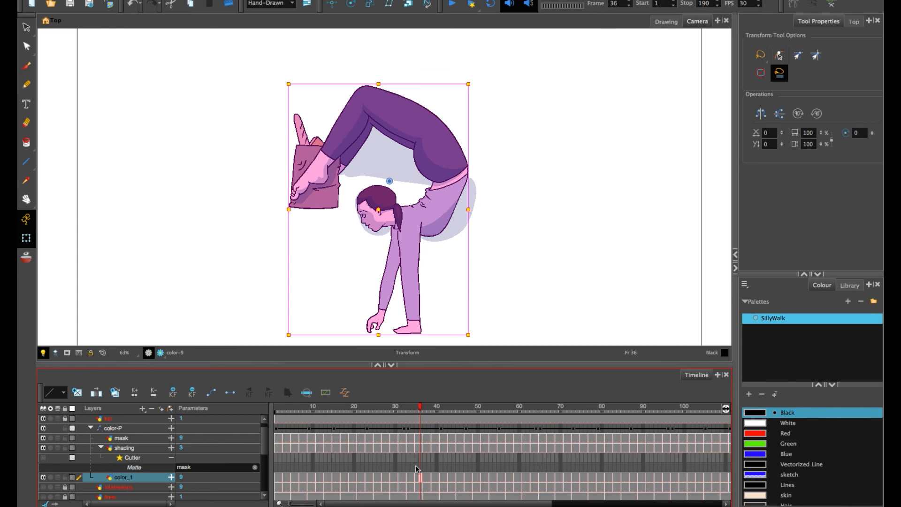
pyautogui.click(125, 438)
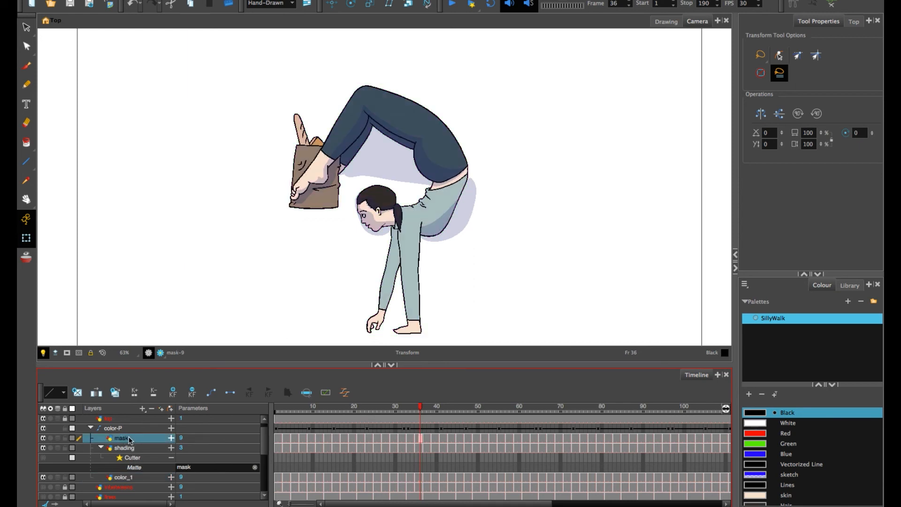
pyautogui.click(255, 467)
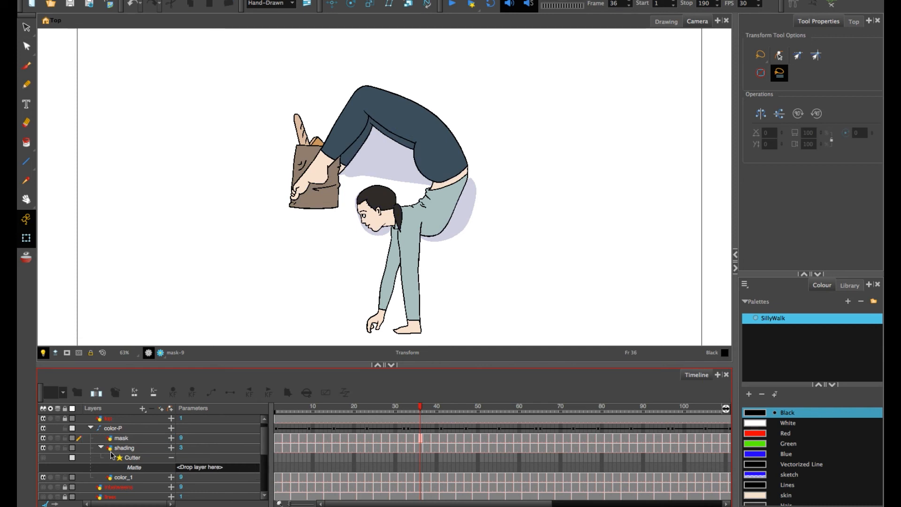
# Hide the color_1 layer and toggle the mask layer to compare them, leaving only the shading visible.
pyautogui.click(44, 477)
pyautogui.click(44, 438)
pyautogui.click(44, 438)
pyautogui.click(44, 438)
pyautogui.click(44, 438)
pyautogui.click(44, 438)
pyautogui.click(43, 437)
pyautogui.click(44, 437)
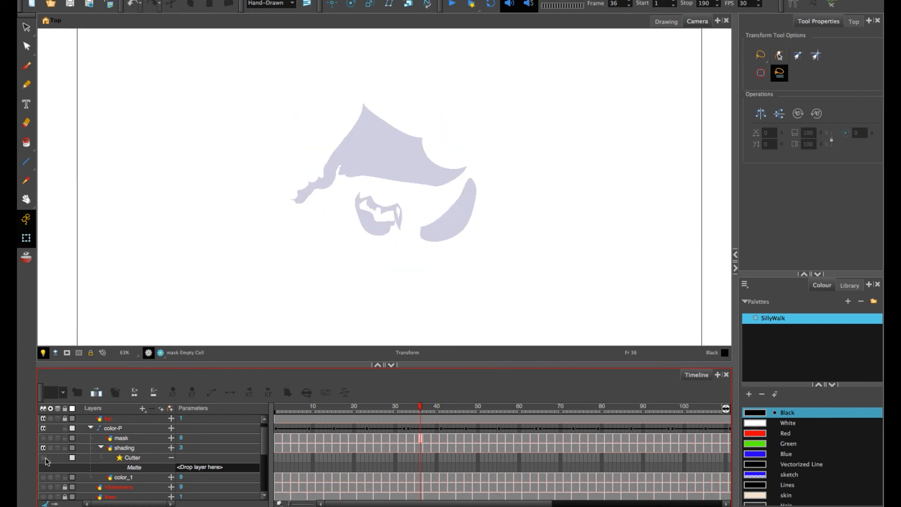
# Compare the artwork with color_1 shown and hidden, leaving color_1 hidden and the mask layer visible.
pyautogui.click(43, 477)
pyautogui.click(44, 477)
pyautogui.click(43, 476)
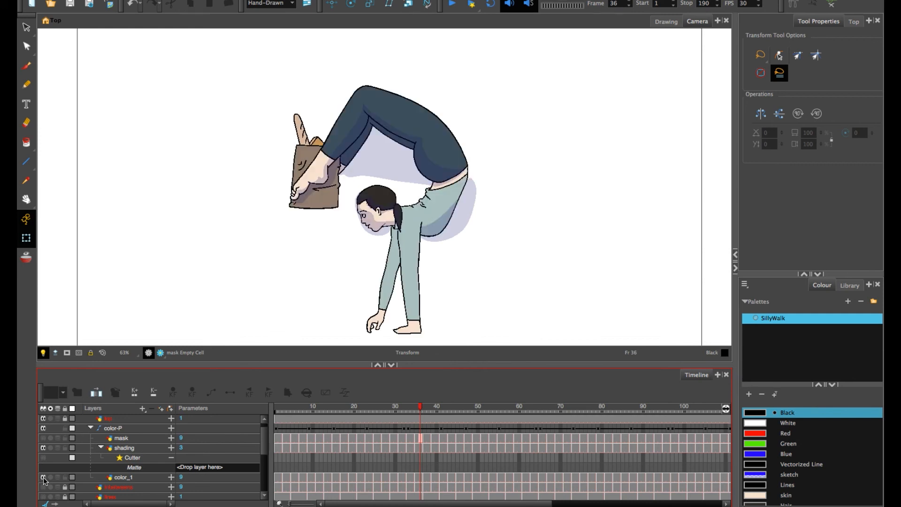
pyautogui.click(43, 476)
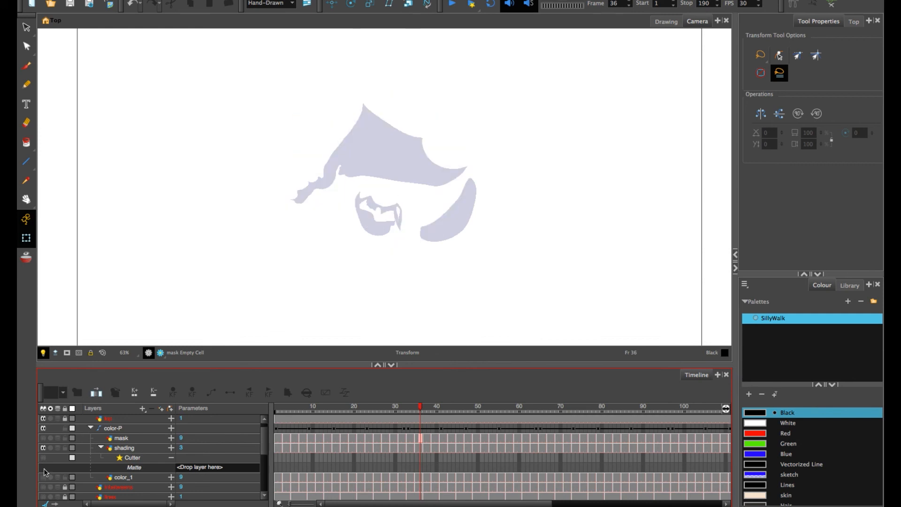
pyautogui.click(44, 438)
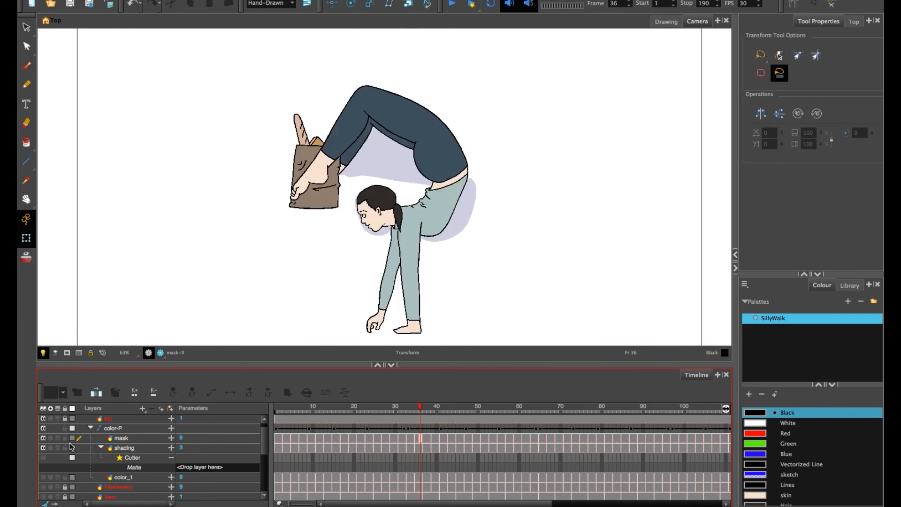
# Locate the Cutter among the effects available for the shading layer without adding another one.
pyautogui.click(124, 448)
pyautogui.click(142, 408)
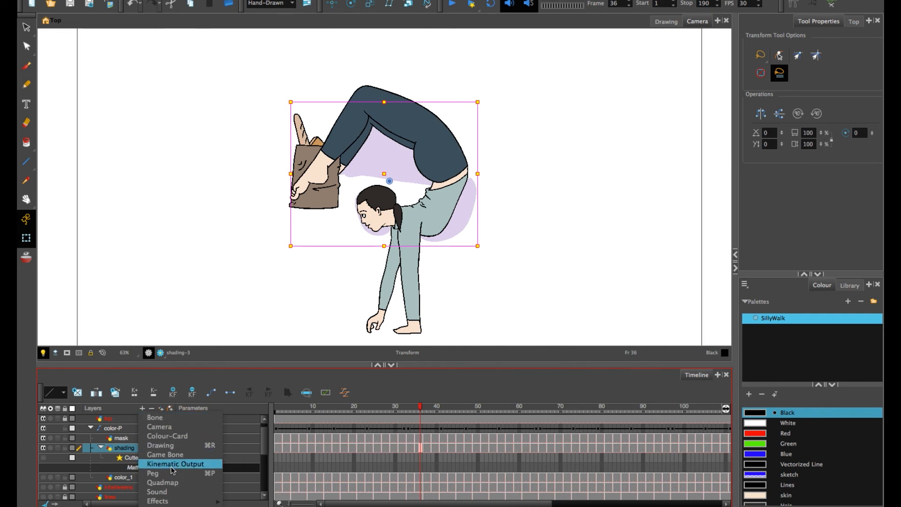
pyautogui.moveTo(183, 501)
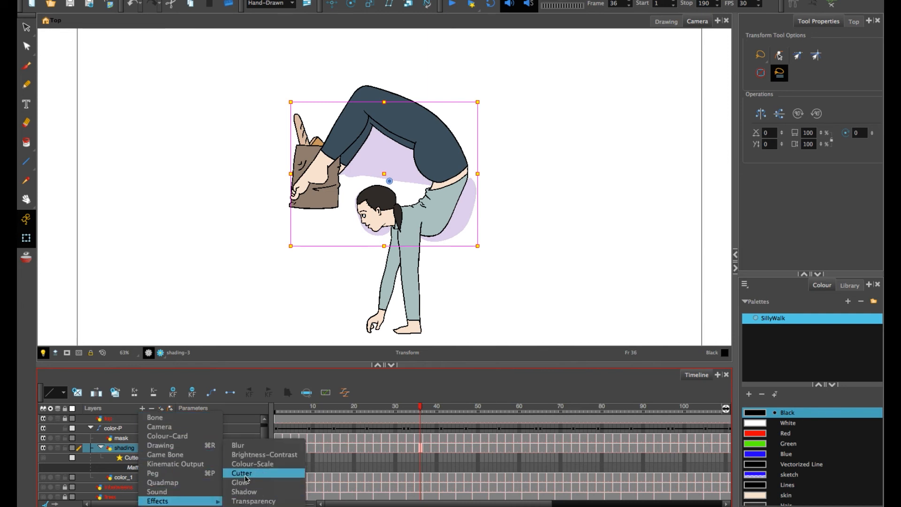
pyautogui.click(239, 420)
# Check the Inverted option in the layer properties of the shading layer's Cutter and close them.
pyautogui.click(132, 459)
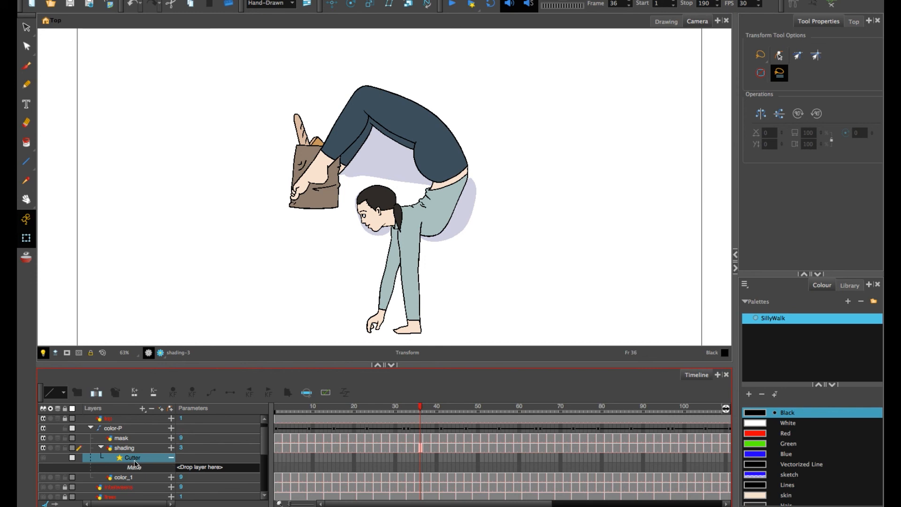
pyautogui.rightClick(133, 458)
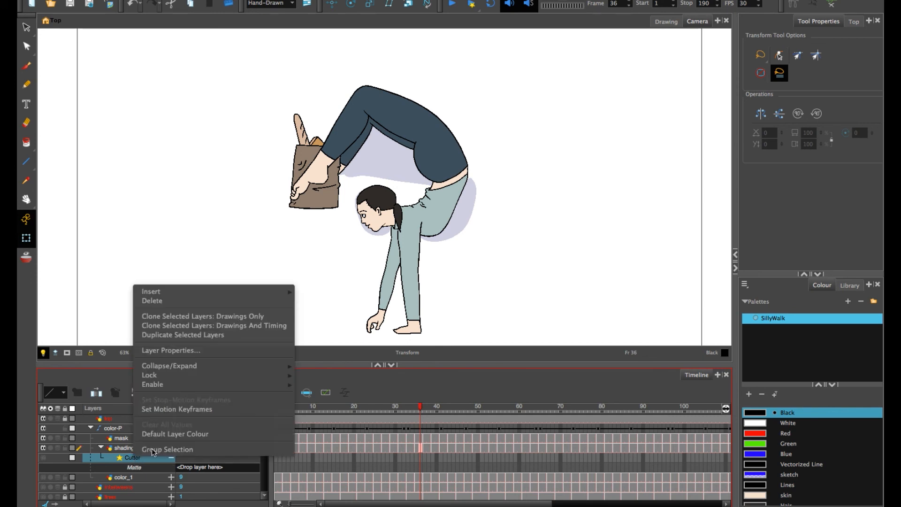
pyautogui.click(181, 352)
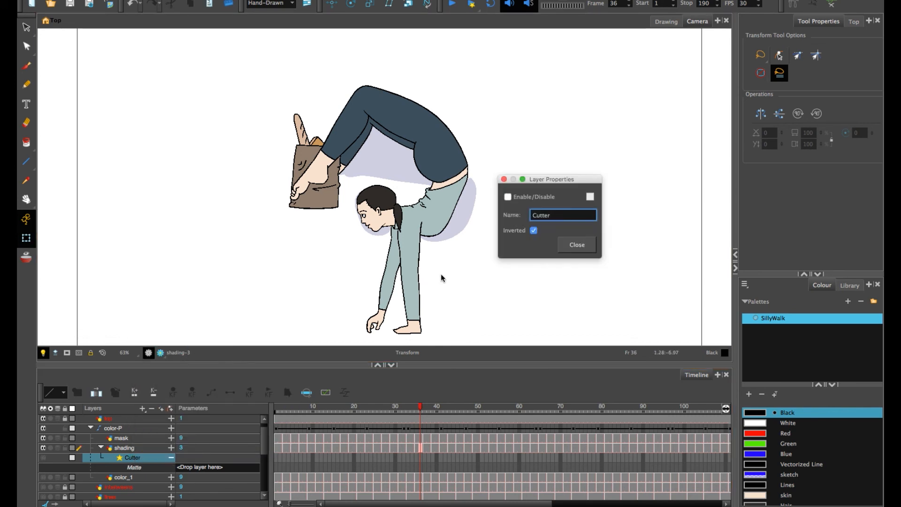
pyautogui.click(503, 178)
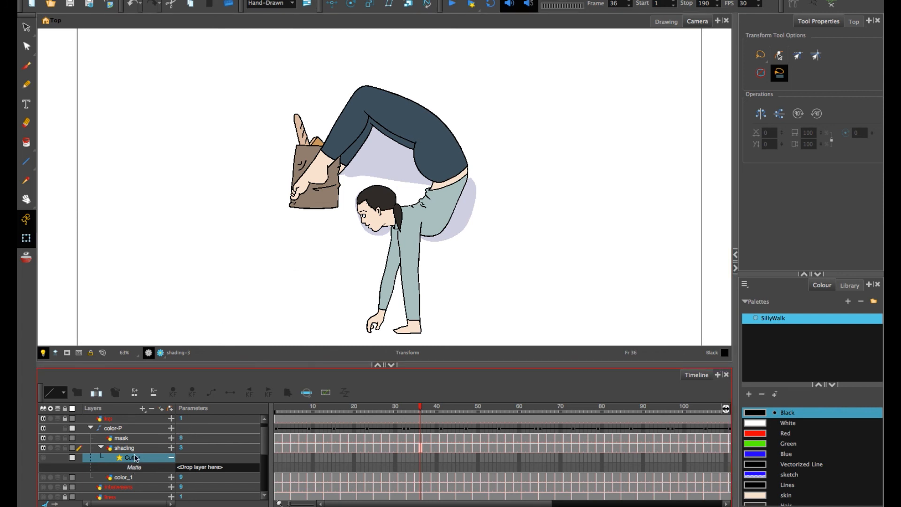
# Assign the mask layer as the matte of the shading layer's Cutter and enable the Cutter.
pyautogui.click(112, 441)
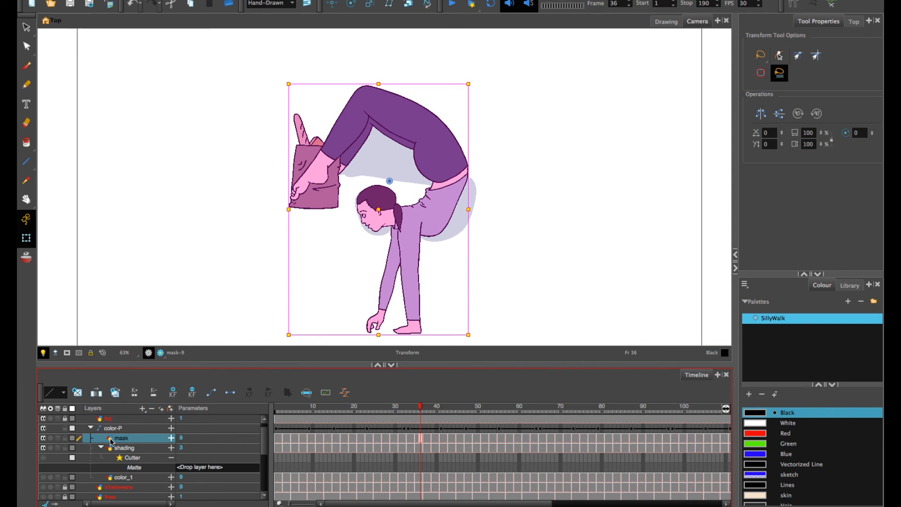
pyautogui.moveTo(112, 441); pyautogui.dragTo(197, 469)
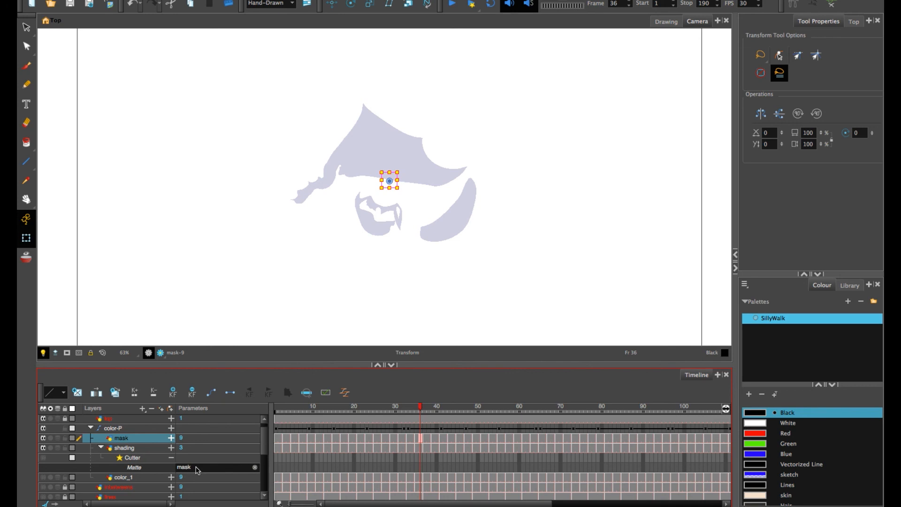
pyautogui.click(43, 458)
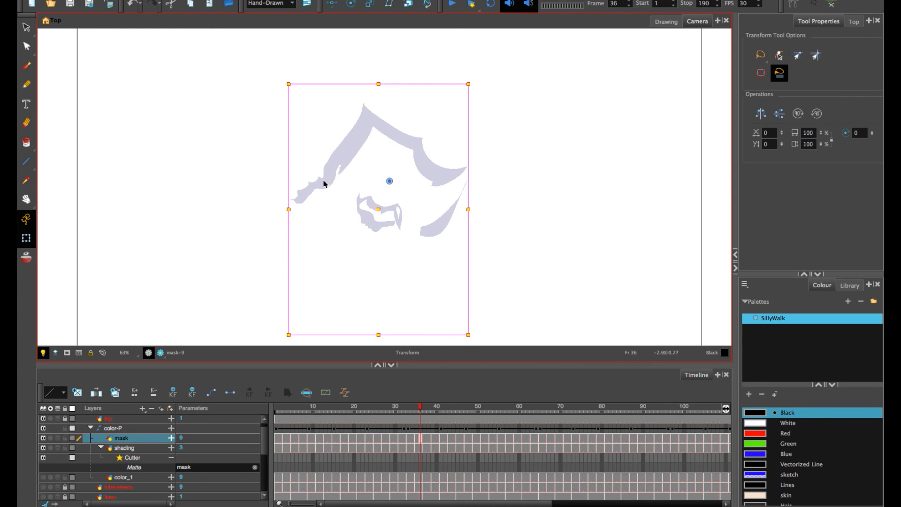
# Scrub to frame 41 and compare the shading with the Cutter disabled and enabled, leaving it enabled.
pyautogui.click(428, 407)
pyautogui.moveTo(437, 409)
pyautogui.mouseDown()
pyautogui.moveTo(598, 402)
pyautogui.moveTo(349, 407)
pyautogui.moveTo(566, 403)
pyautogui.moveTo(429, 407)
pyautogui.moveTo(441, 407)
pyautogui.mouseUp()
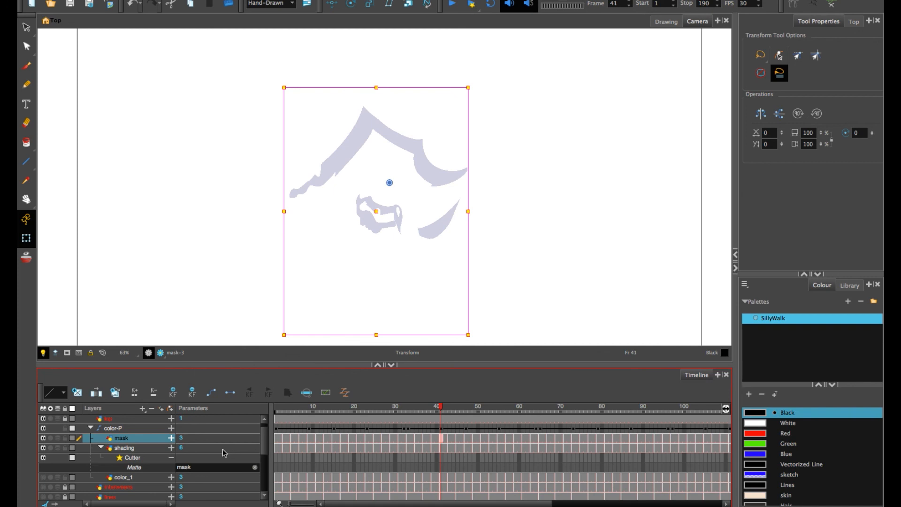
pyautogui.click(42, 458)
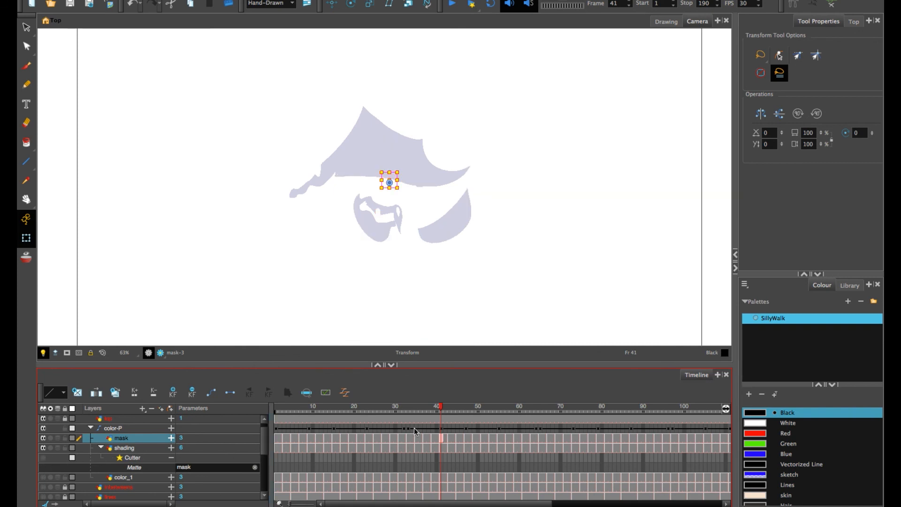
pyautogui.moveTo(440, 409)
pyautogui.mouseDown()
pyautogui.moveTo(525, 409)
pyautogui.moveTo(441, 413)
pyautogui.mouseUp()
pyautogui.click(43, 457)
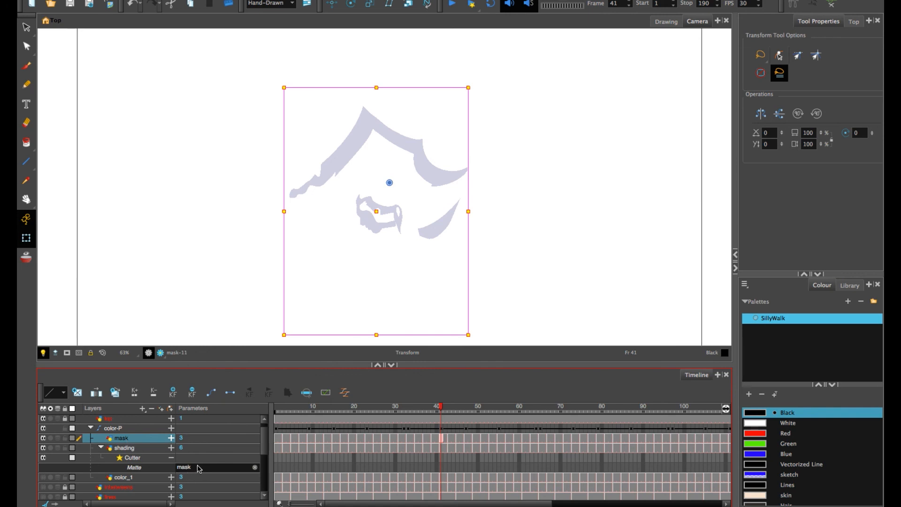
# Show the color_1 layer again, then scrub and play the animation from frame 1 to review the masked shading.
pyautogui.click(42, 477)
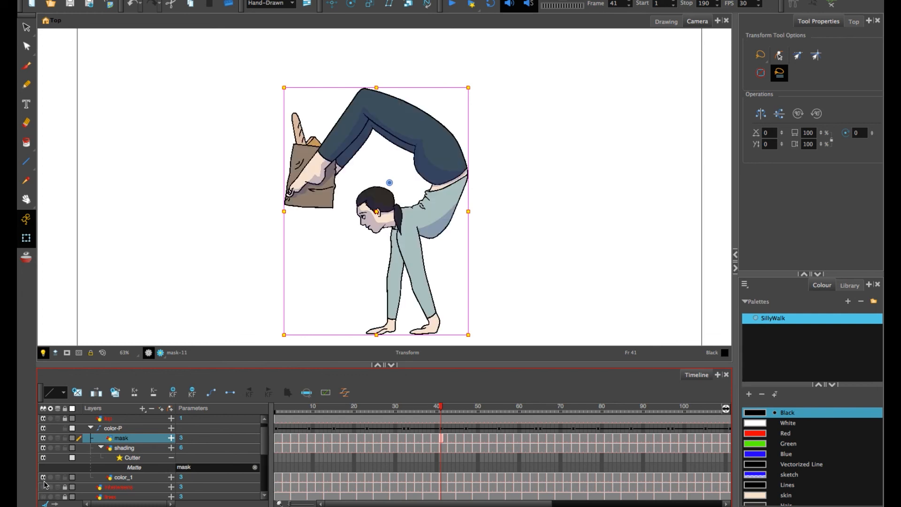
pyautogui.moveTo(430, 413)
pyautogui.mouseDown()
pyautogui.moveTo(328, 415)
pyautogui.moveTo(610, 413)
pyautogui.moveTo(506, 413)
pyautogui.mouseUp()
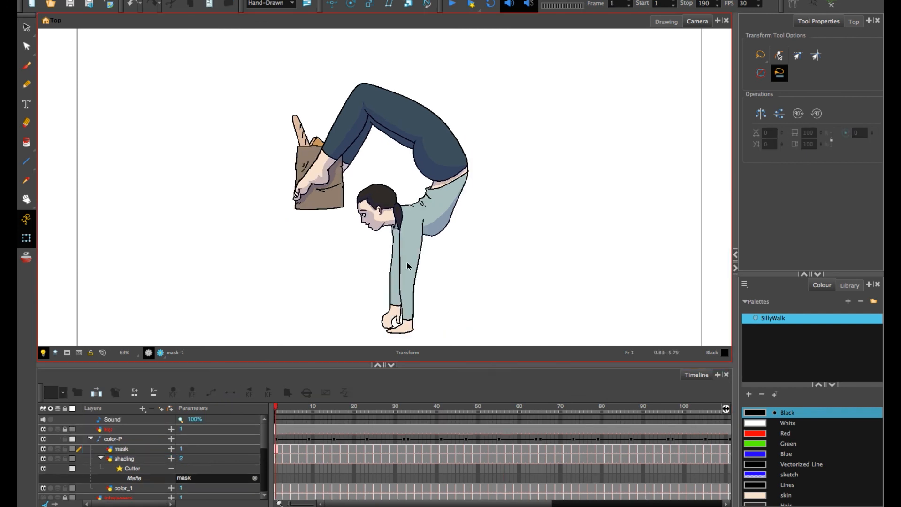
pyautogui.click(453, 6)
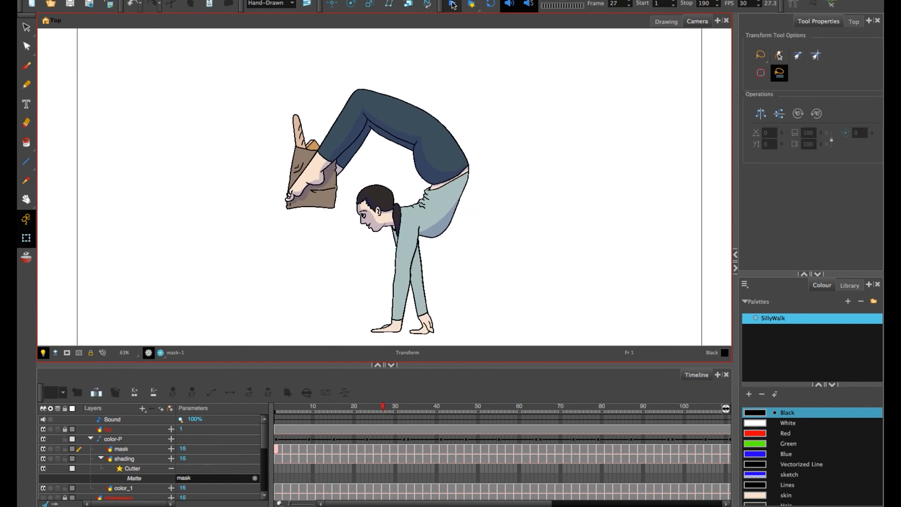